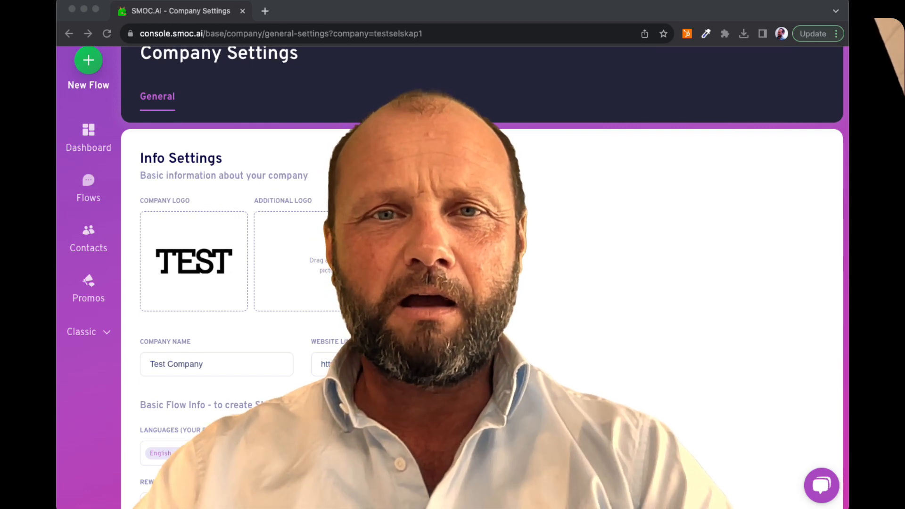
Look through the company's general settings, including logos, website link, languages, available rewards and domain key
{"action": "left_click", "coordinate": [562, 225]}
{"action": "scroll", "coordinate": [566, 320], "scroll_direction": "down", "scroll_amount": 3}
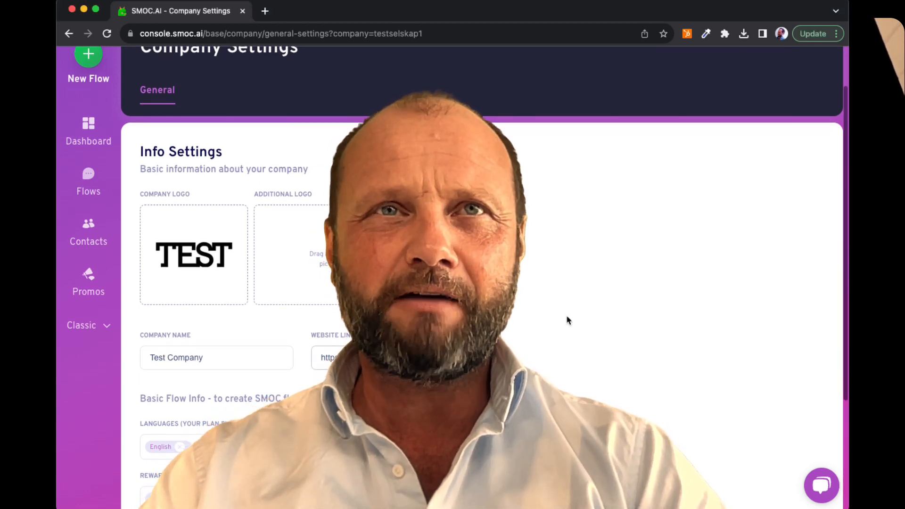
{"action": "scroll", "coordinate": [567, 319], "scroll_direction": "down", "scroll_amount": 2}
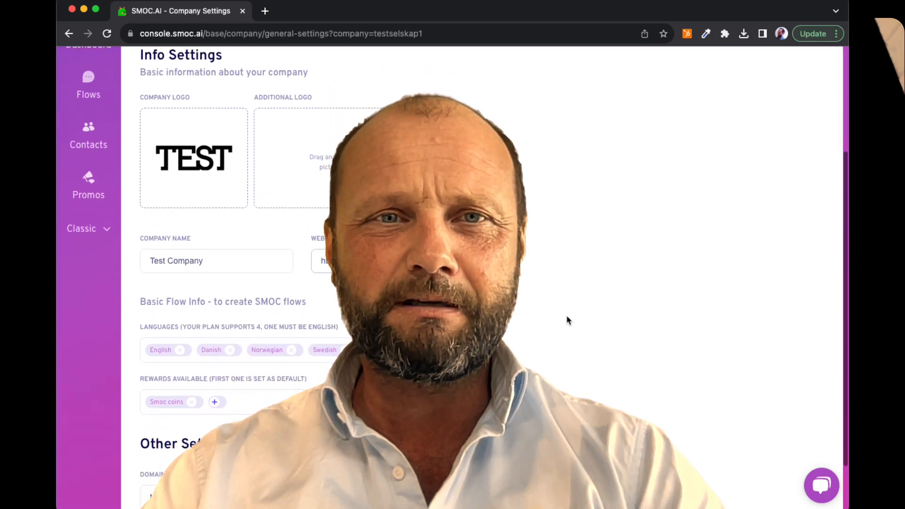
{"action": "scroll", "coordinate": [567, 320], "scroll_direction": "down", "scroll_amount": 1}
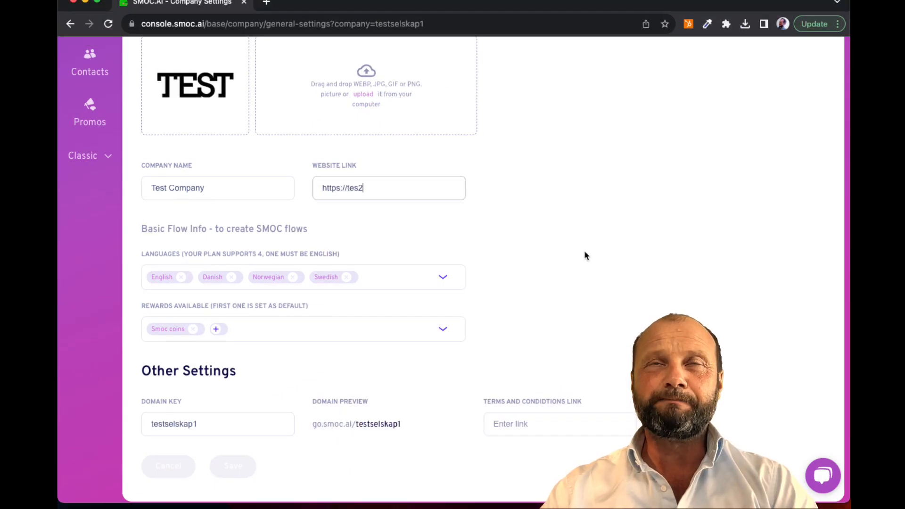
{"action": "scroll", "coordinate": [585, 252], "scroll_direction": "up", "scroll_amount": 5}
{"action": "scroll", "coordinate": [585, 255], "scroll_direction": "up", "scroll_amount": 2}
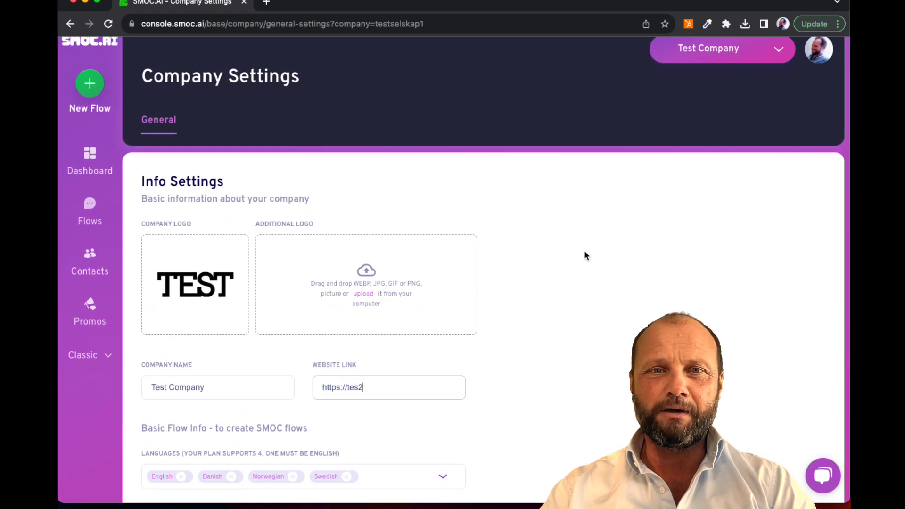
Create a new reward flow from scratch named "Reward customer to become a user" with English as its language
{"action": "left_click", "coordinate": [101, 91]}
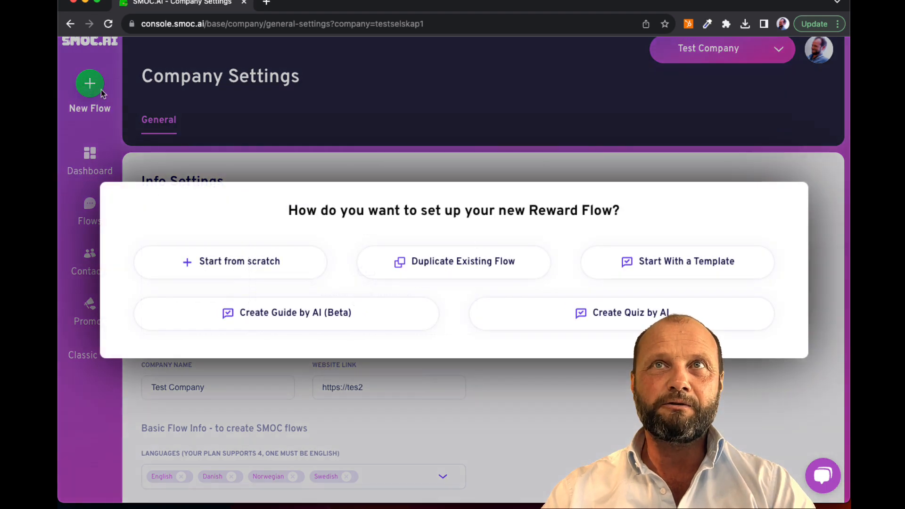
{"action": "left_click", "coordinate": [261, 265]}
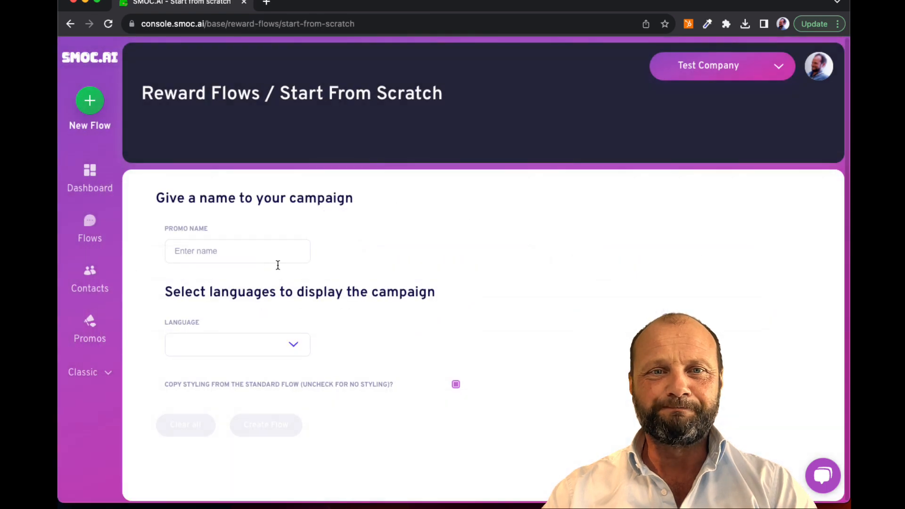
{"action": "left_click", "coordinate": [268, 259]}
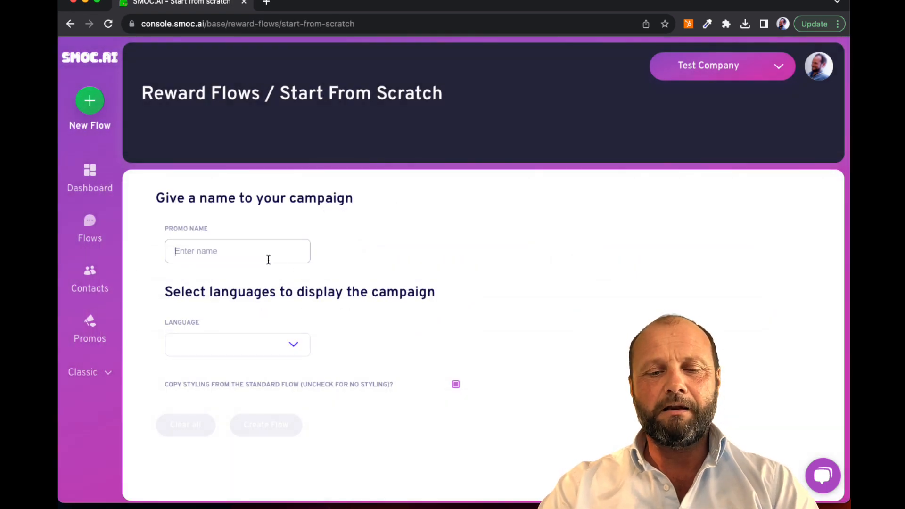
{"action": "type", "text": "Reward customer to be"}
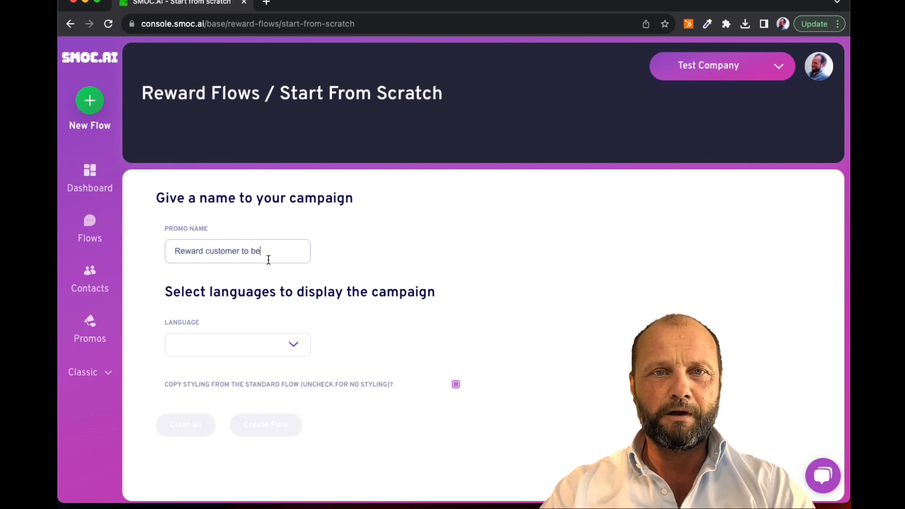
{"action": "type", "text": "come a user"}
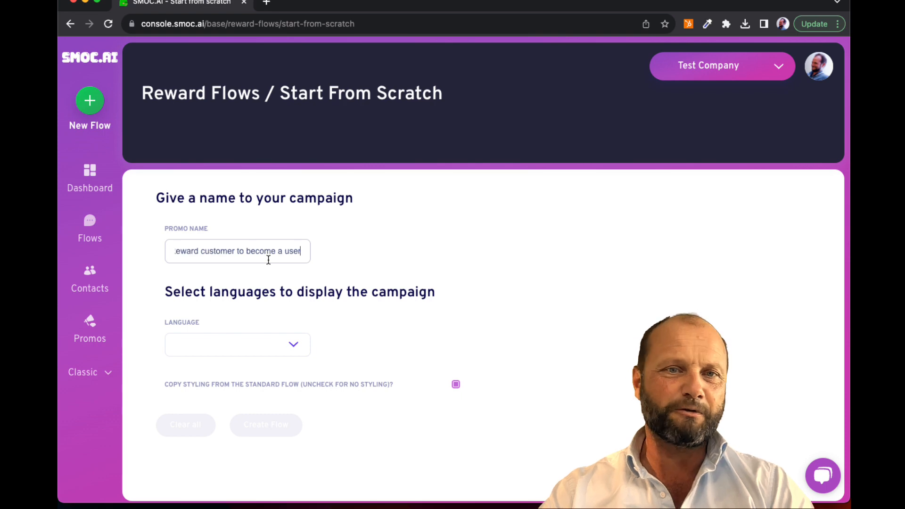
{"action": "left_click", "coordinate": [257, 348]}
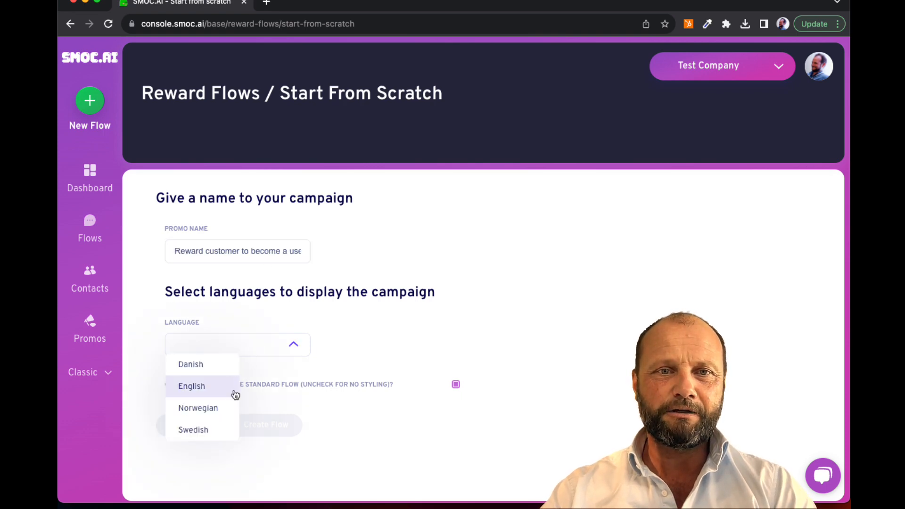
{"action": "left_click", "coordinate": [235, 392]}
{"action": "left_click", "coordinate": [275, 427]}
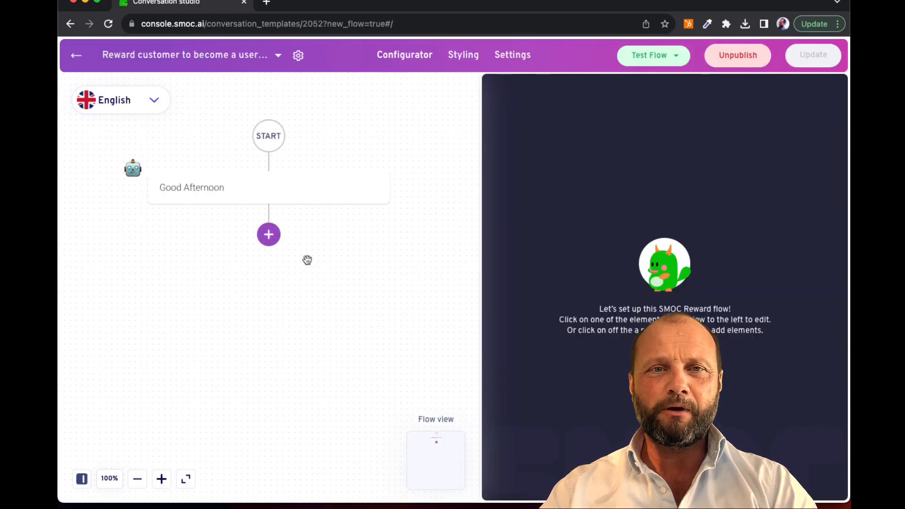
Add a text element below the greeting reading "Hello answer some questions and we will reward you!"
{"action": "left_click", "coordinate": [269, 235]}
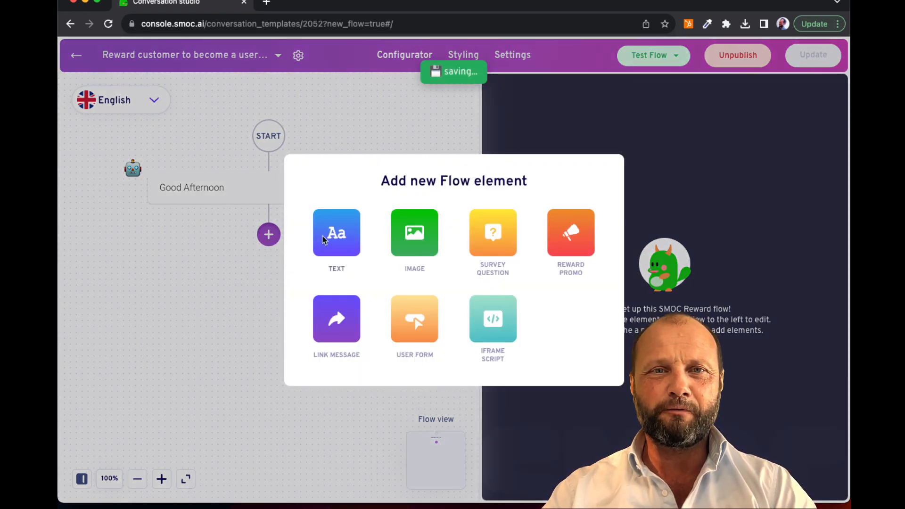
{"action": "left_click", "coordinate": [336, 233]}
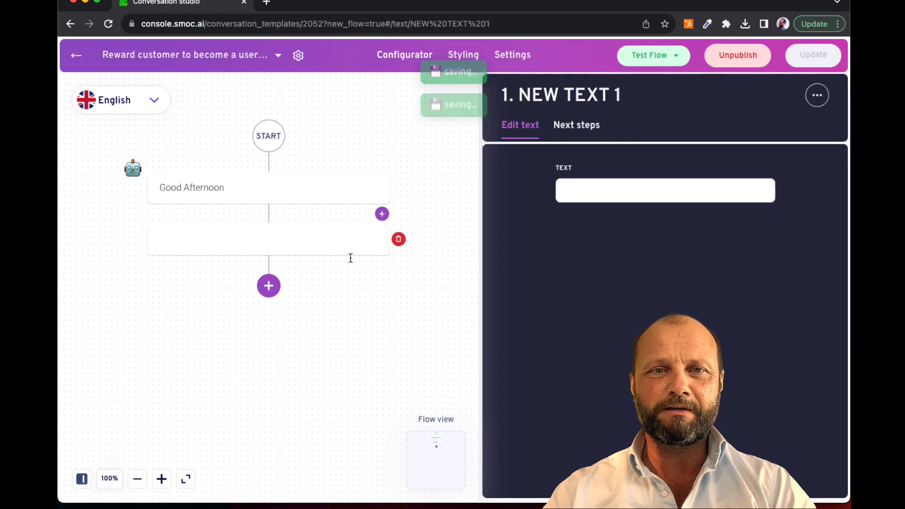
{"action": "left_click", "coordinate": [577, 192]}
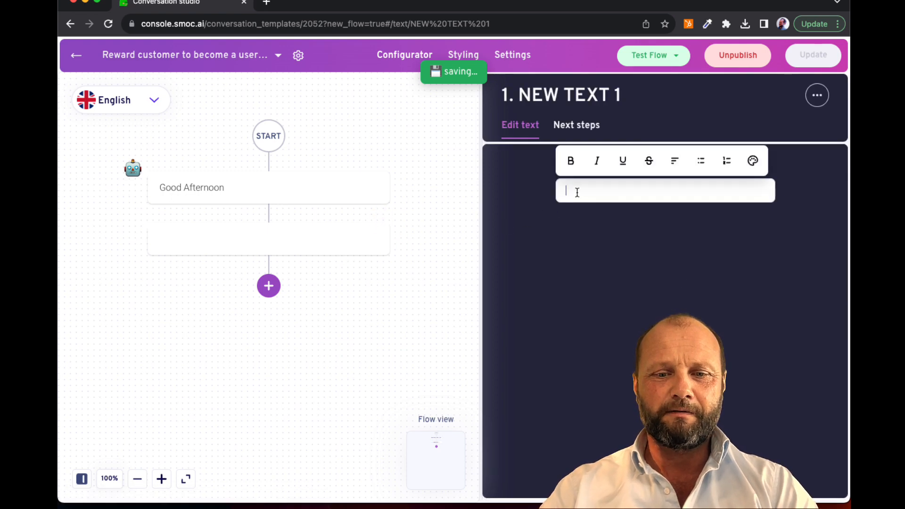
{"action": "type", "text": "Hello ans"}
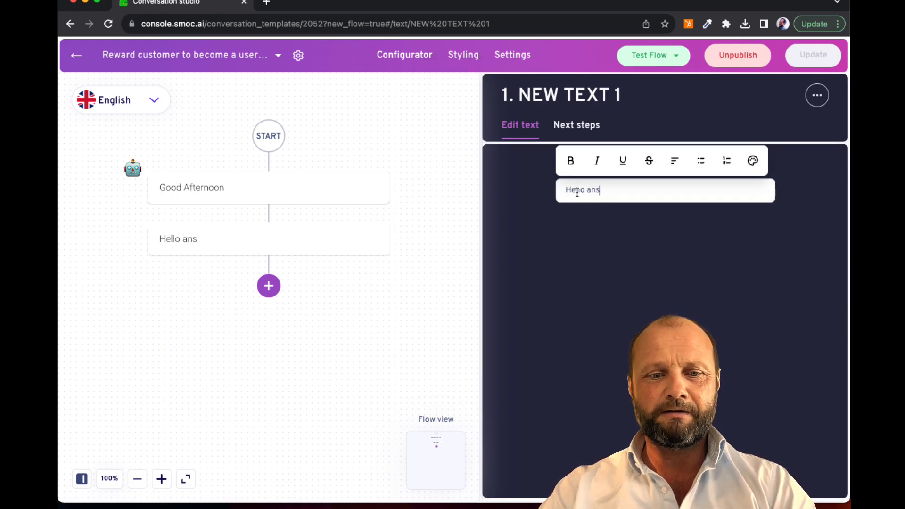
{"action": "type", "text": "wer some "}
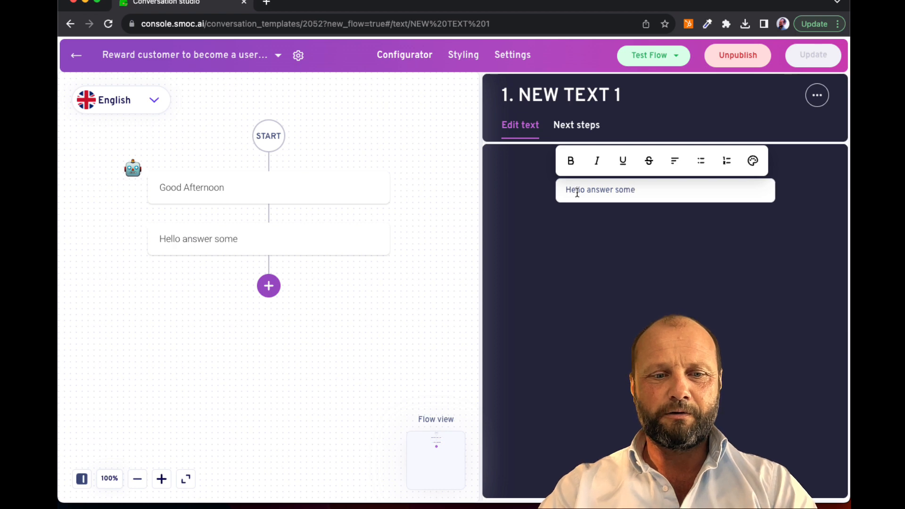
{"action": "type", "text": "questions and w"}
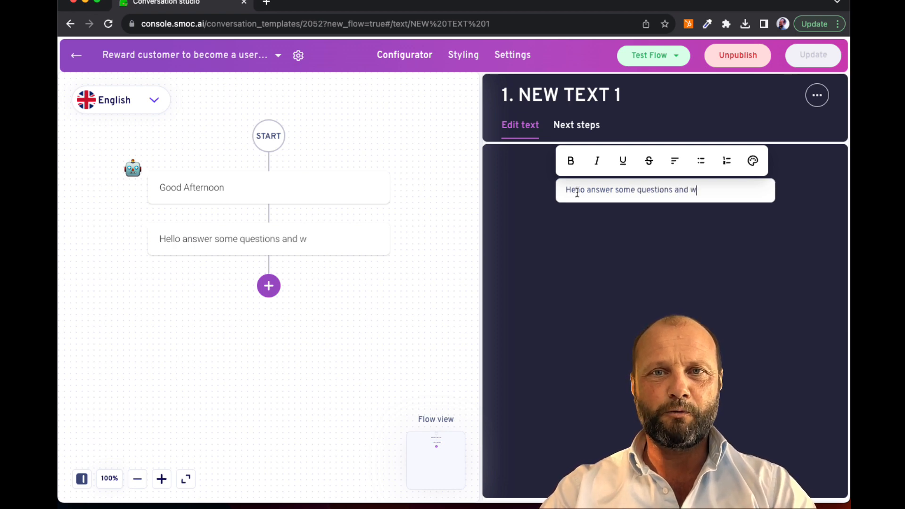
{"action": "type", "text": "e will rew"}
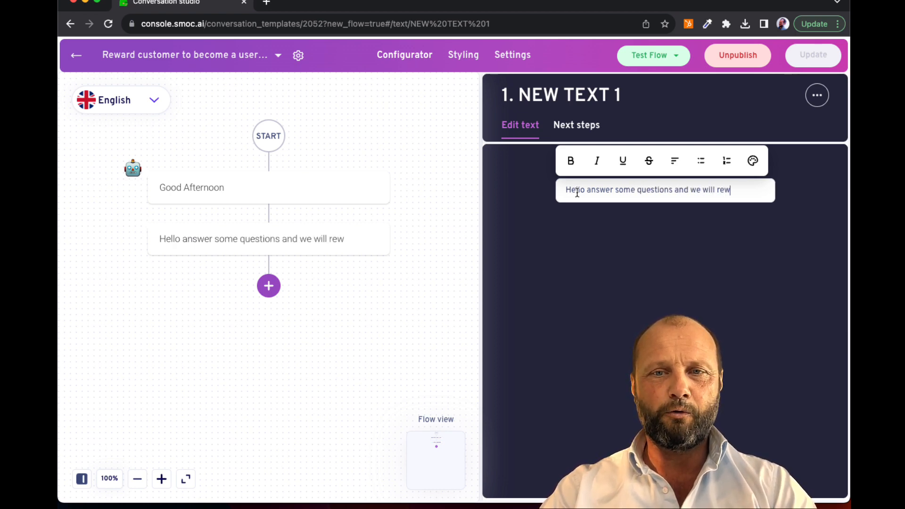
{"action": "type", "text": "ard you!"}
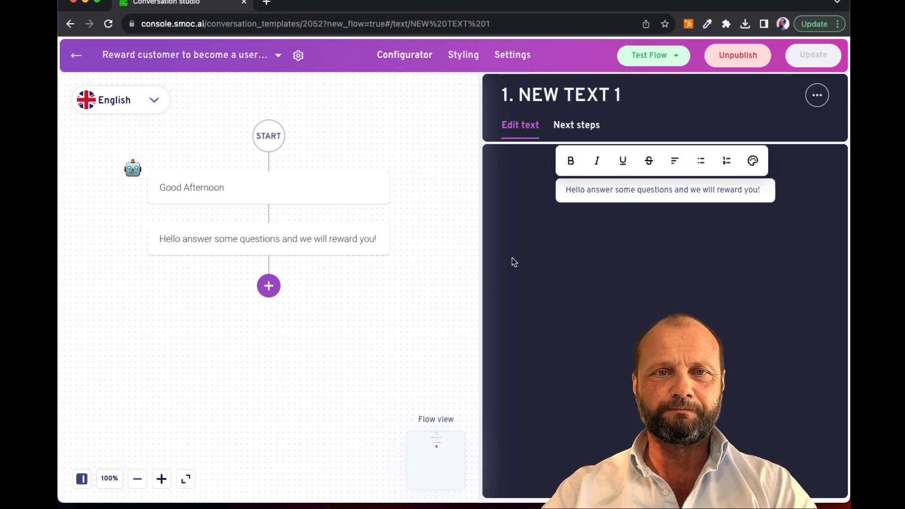
{"action": "left_click", "coordinate": [415, 288]}
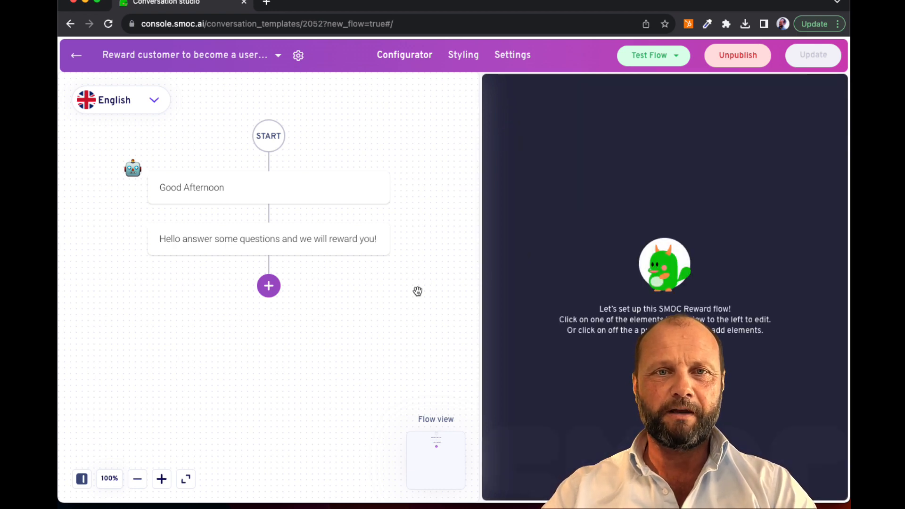
Check which reward types are available in the flow's settings, and return to the flow configurator
{"action": "left_click", "coordinate": [516, 59]}
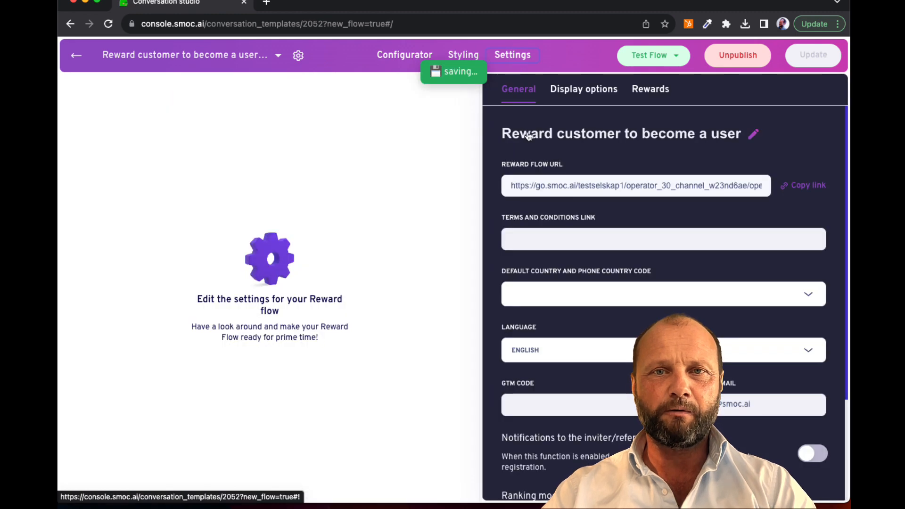
{"action": "left_click", "coordinate": [645, 92]}
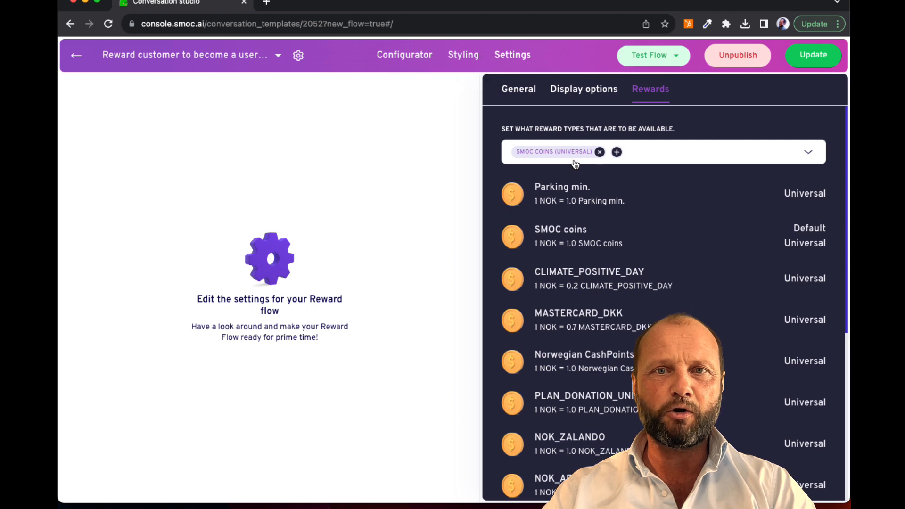
{"action": "left_click", "coordinate": [418, 62]}
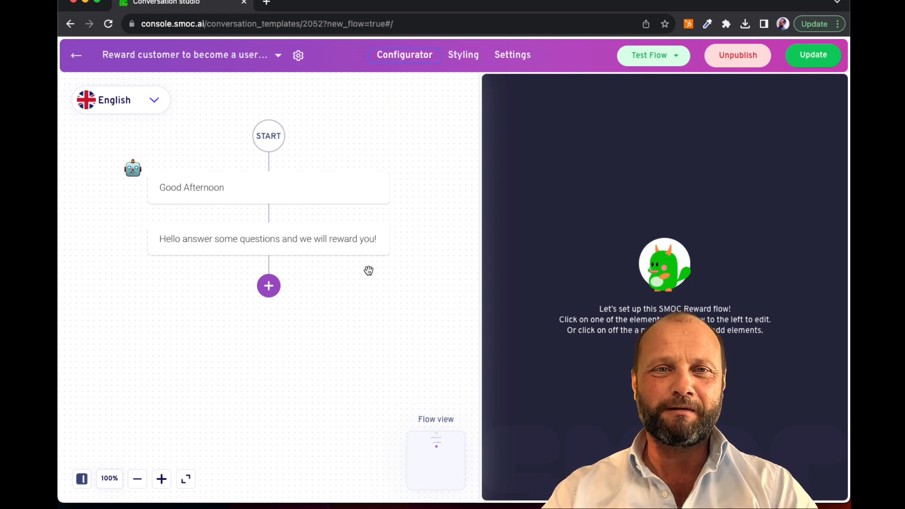
Add a Reward Promo element to the flow after the "Hello answer some questions" text
{"action": "left_click", "coordinate": [276, 295]}
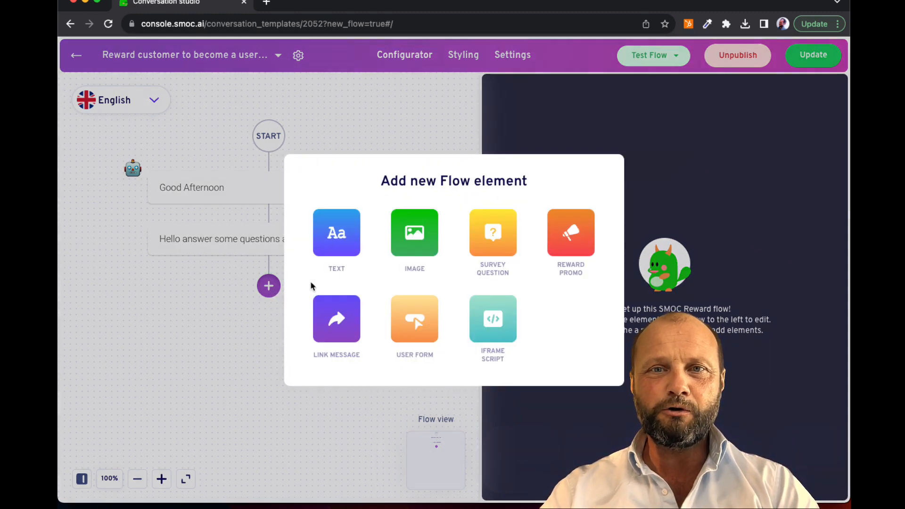
{"action": "left_click", "coordinate": [567, 248]}
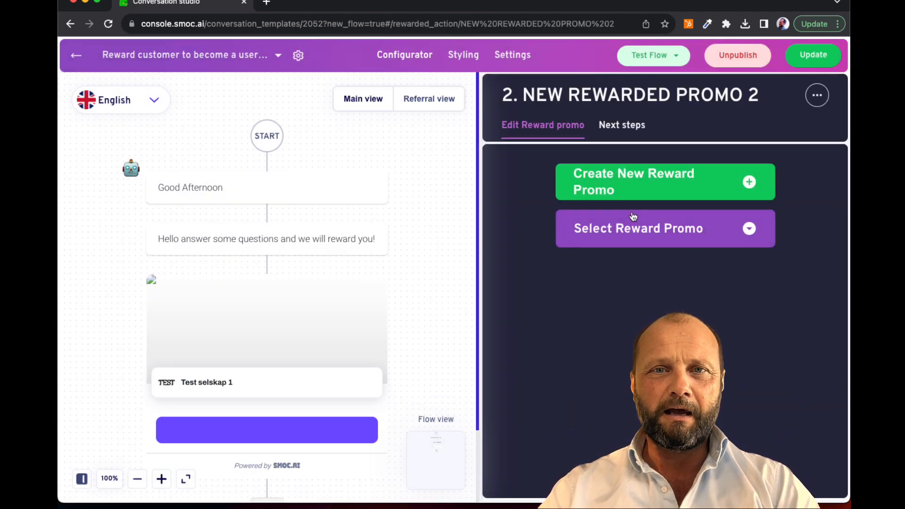
{"action": "left_click", "coordinate": [642, 188]}
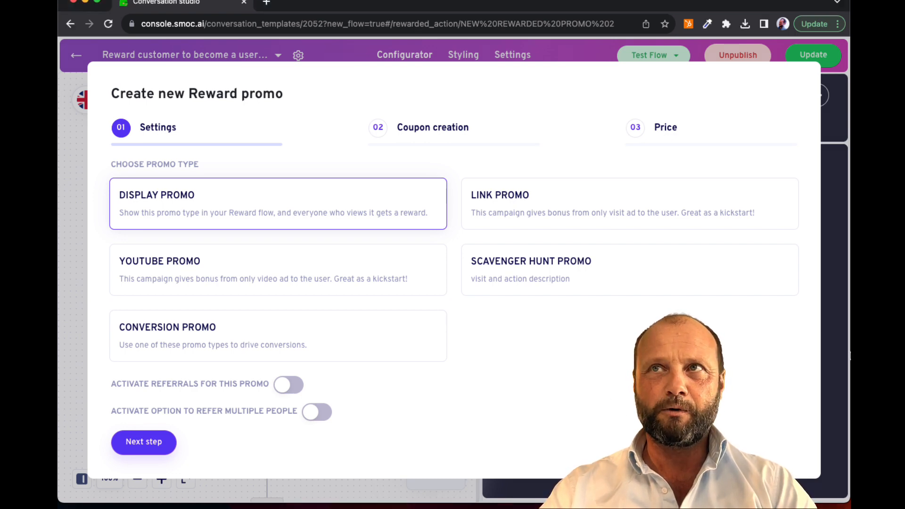
{"action": "left_click", "coordinate": [837, 354]}
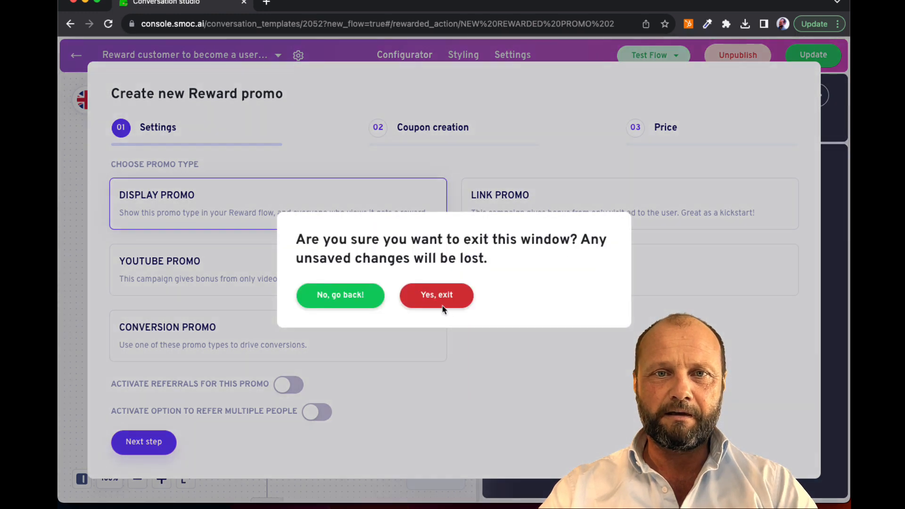
{"action": "left_click", "coordinate": [442, 303]}
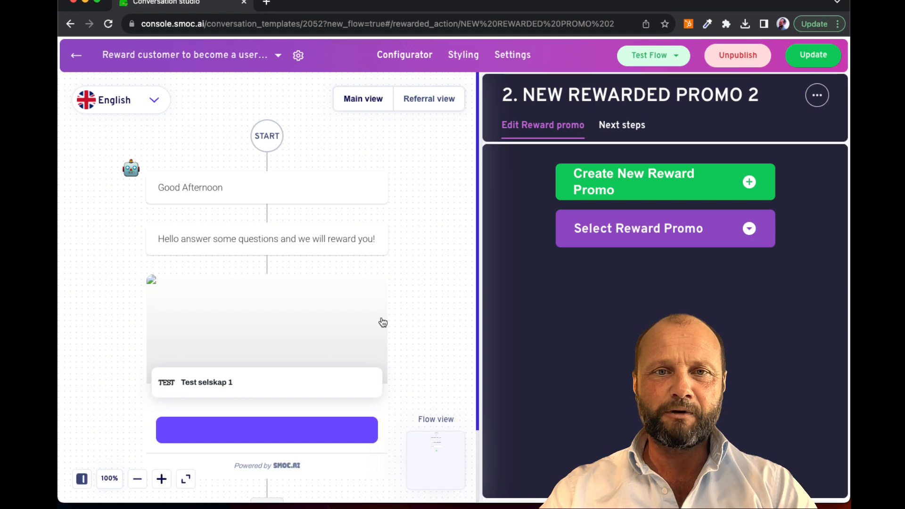
Start creating a new reward promo of the Display Promo type with referrals off, and continue to coupon creation
{"action": "scroll", "coordinate": [368, 320], "scroll_direction": "down", "scroll_amount": 2}
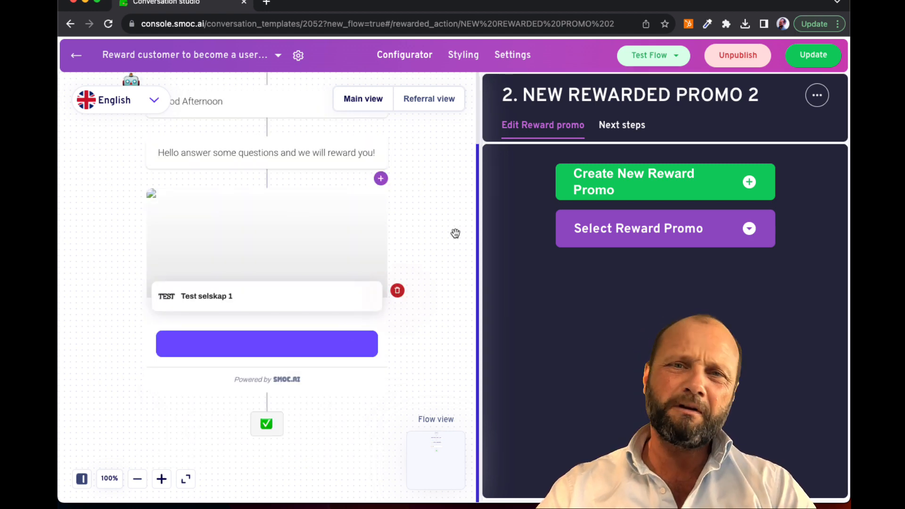
{"action": "left_click", "coordinate": [580, 190]}
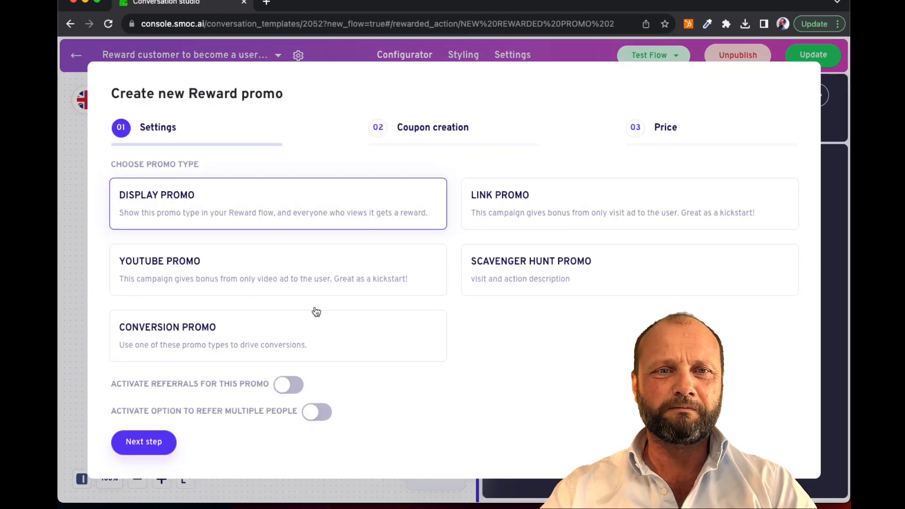
{"action": "left_click", "coordinate": [143, 443]}
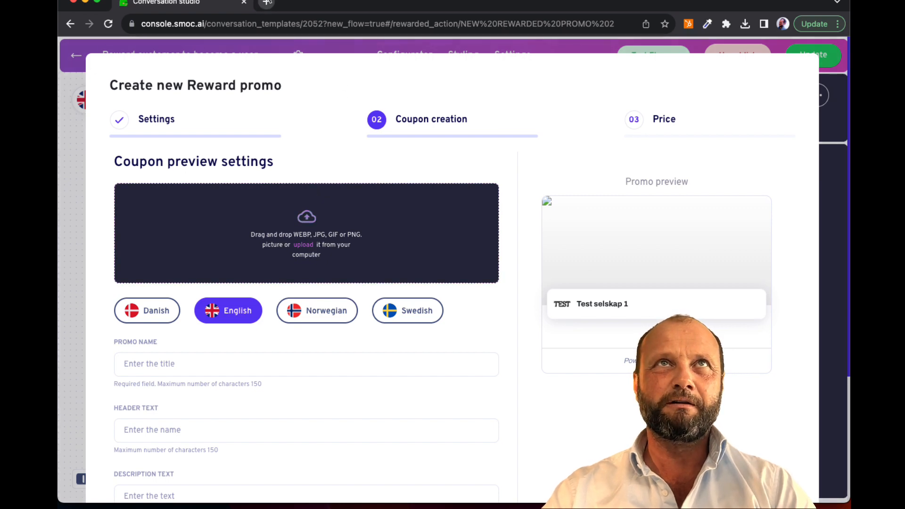
Search Google in a new browser tab for "image test" and open the red triangular TEST sign image
{"action": "left_click", "coordinate": [266, 2]}
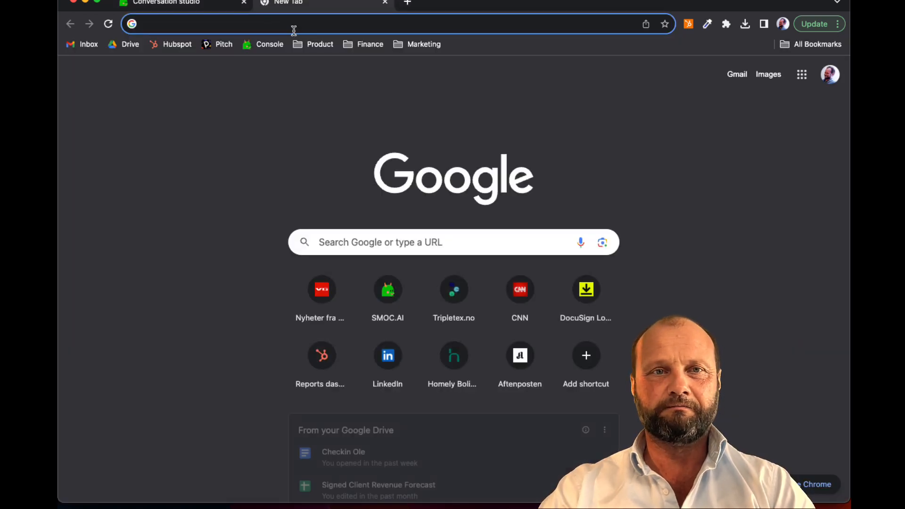
{"action": "type", "text": "image"}
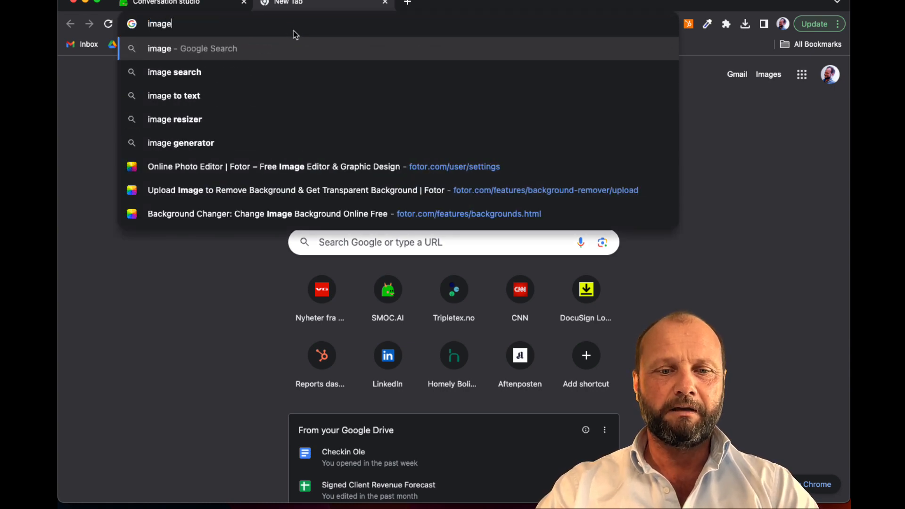
{"action": "type", "text": " test"}
{"action": "key", "text": "Return"}
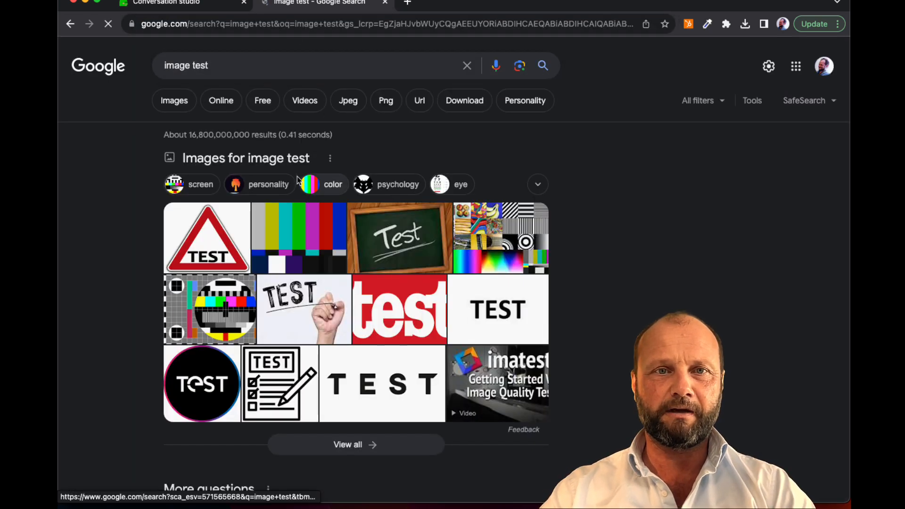
{"action": "left_click", "coordinate": [208, 238]}
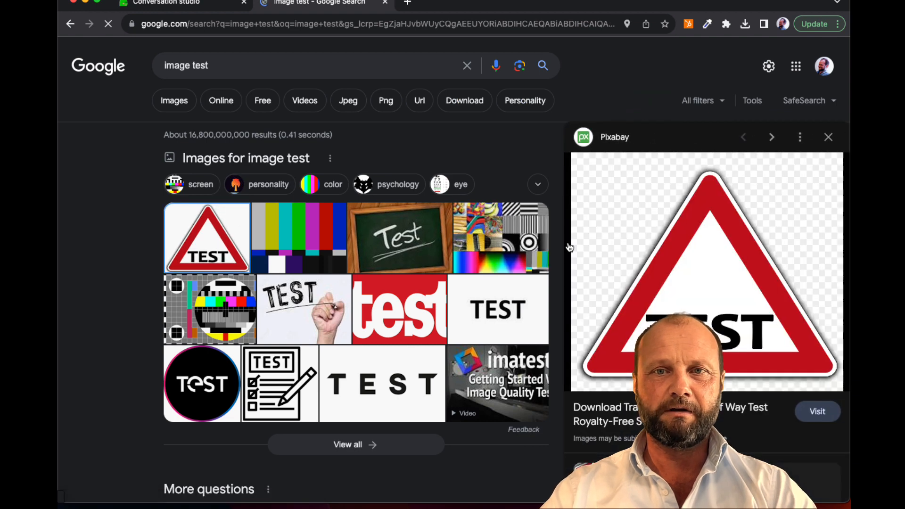
Save the red triangular TEST sign image to Downloads as road-sign-361514_960_720
{"action": "right_click", "coordinate": [673, 258]}
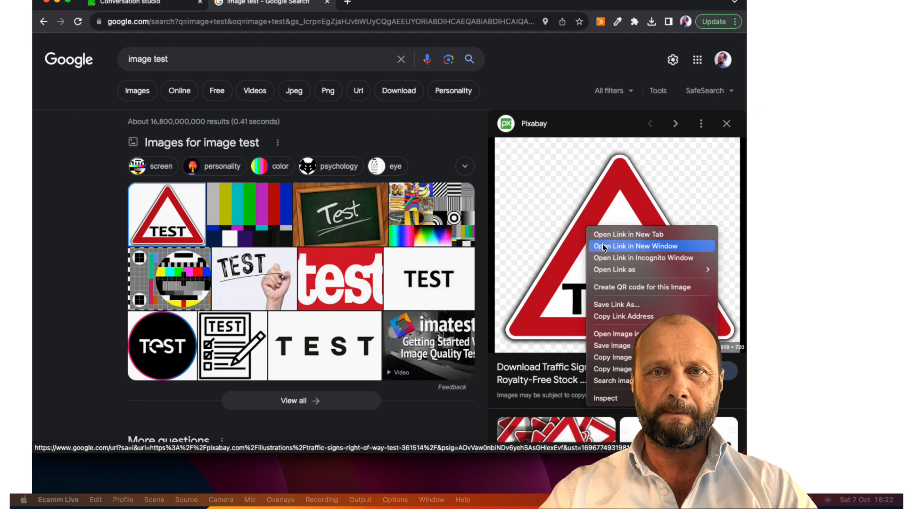
{"action": "mouse_move", "coordinate": [608, 272]}
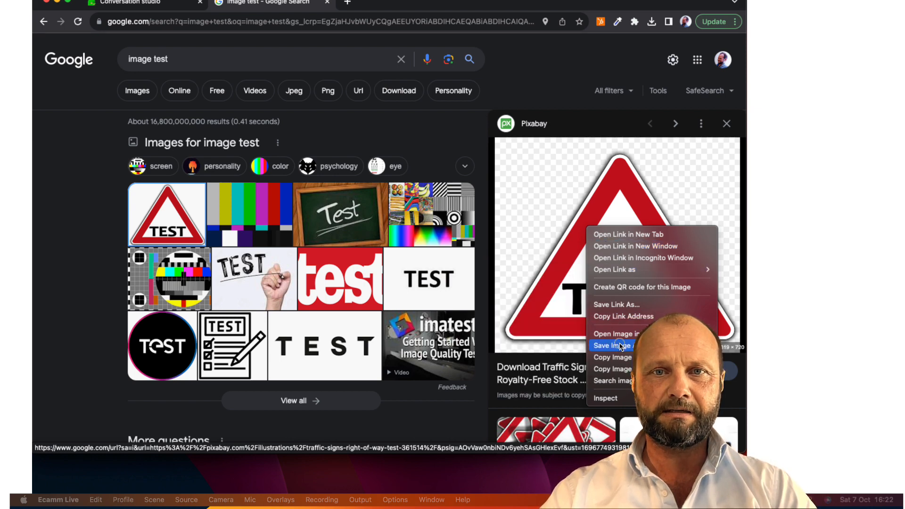
{"action": "left_click", "coordinate": [620, 347]}
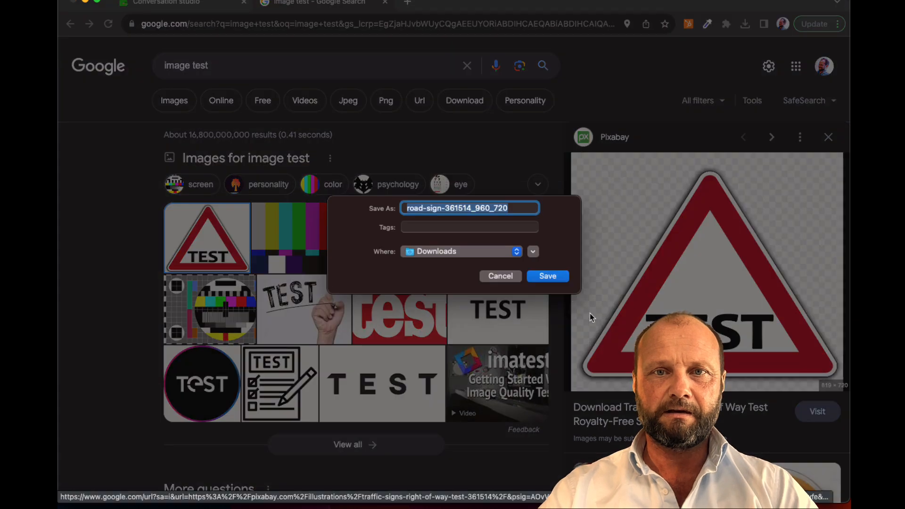
{"action": "left_click", "coordinate": [556, 279]}
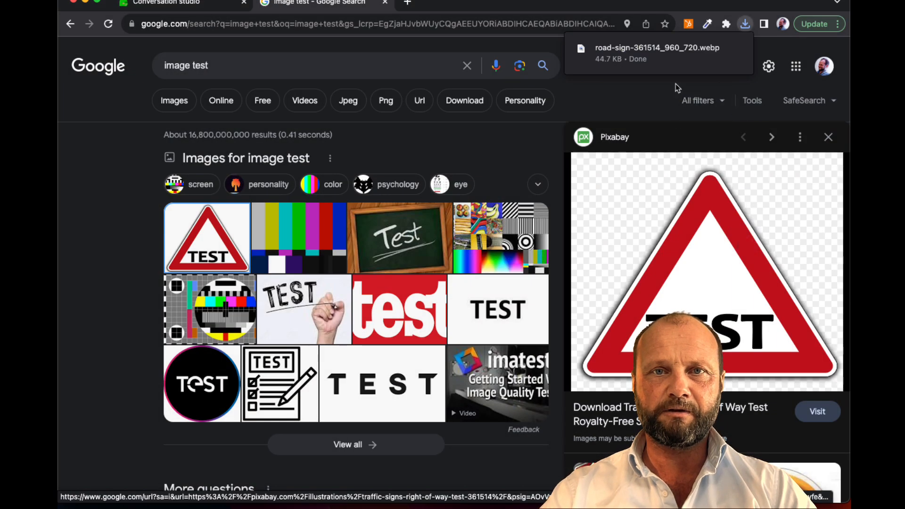
Return to the reward promo's coupon creation and upload the downloaded road-sign-361514_960_720.webp as the coupon picture
{"action": "left_click", "coordinate": [205, 5]}
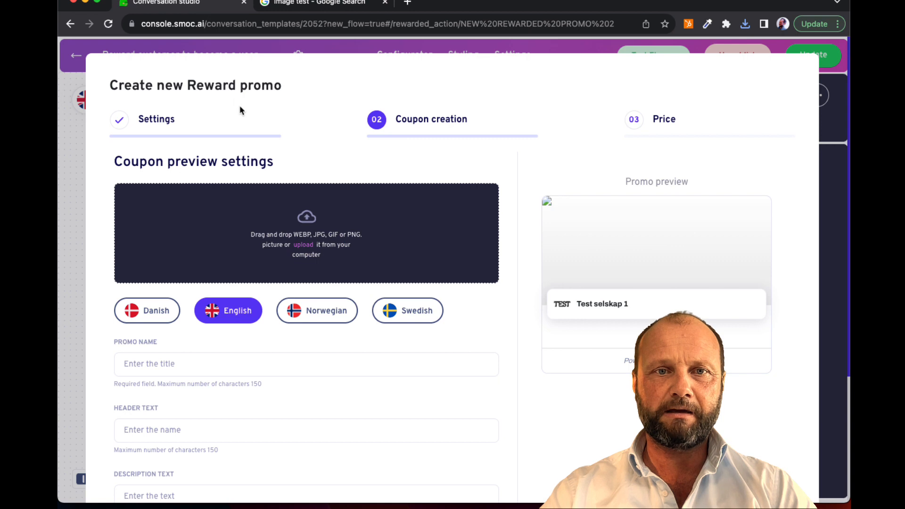
{"action": "left_click", "coordinate": [745, 25]}
{"action": "left_click_drag", "start_coordinate": [650, 77], "coordinate": [427, 201]}
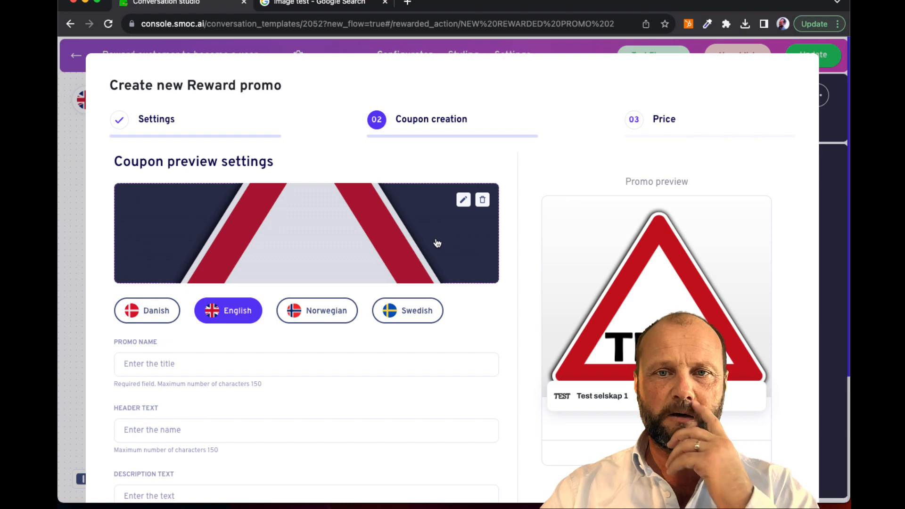
Name the English version of the promo "Look at this"
{"action": "scroll", "coordinate": [401, 336], "scroll_direction": "down", "scroll_amount": 2}
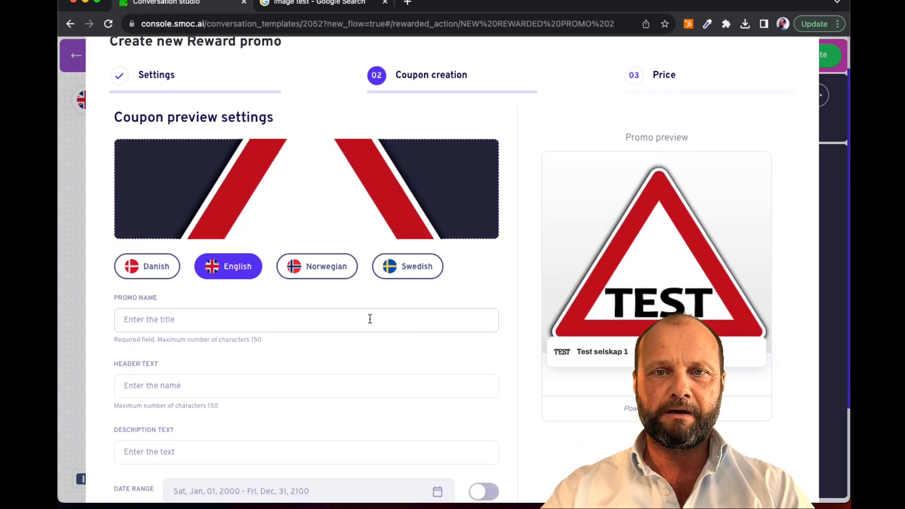
{"action": "left_click", "coordinate": [339, 327]}
{"action": "type", "text": "Wat"}
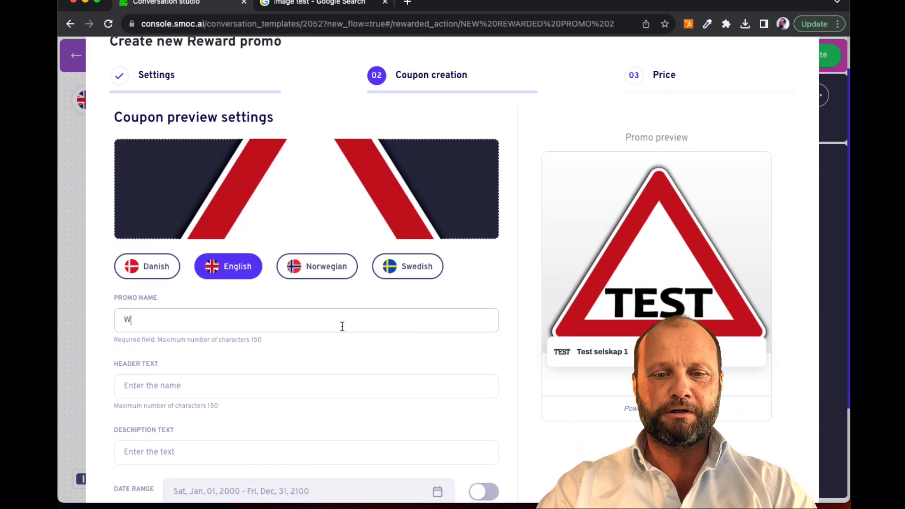
{"action": "key", "text": "BackSpace"}
{"action": "key", "text": "BackSpace"}
{"action": "type", "text": "o"}
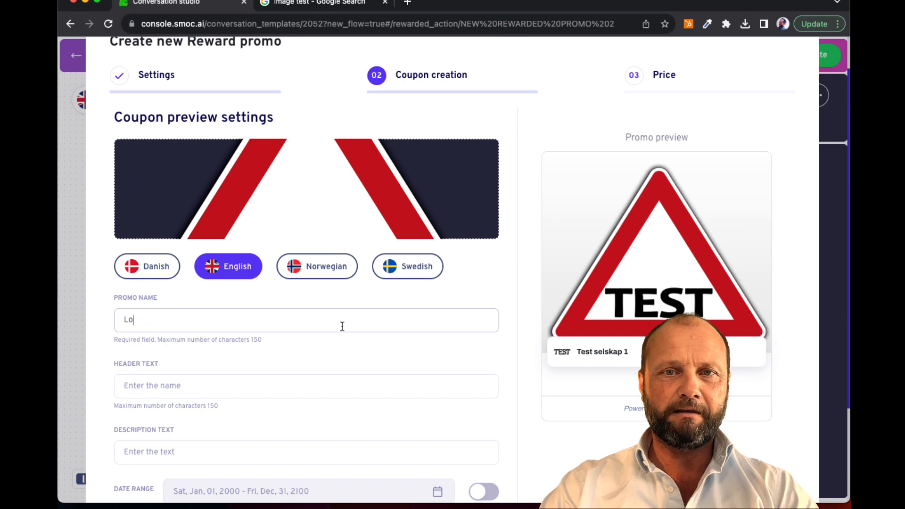
{"action": "type", "text": "ok at this"}
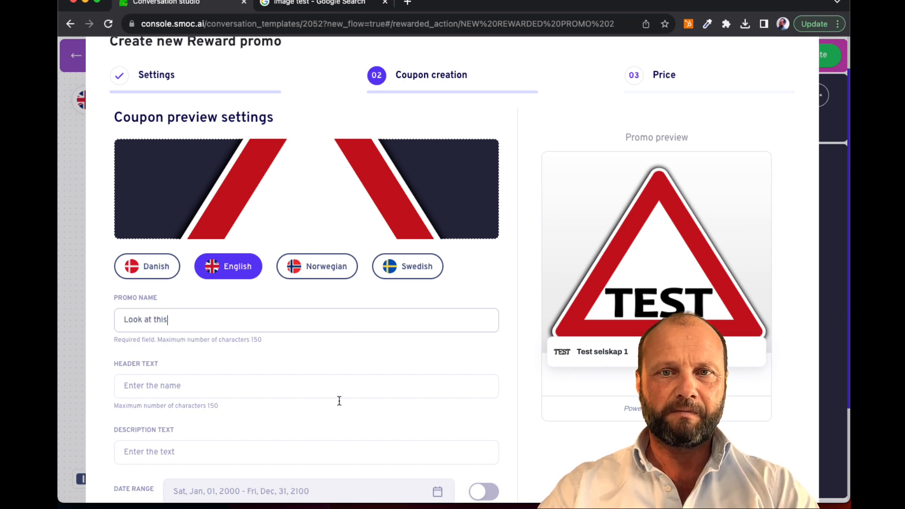
Enter "Test" as the coupon's header text and "Test Decription" as its description text
{"action": "left_click", "coordinate": [285, 388]}
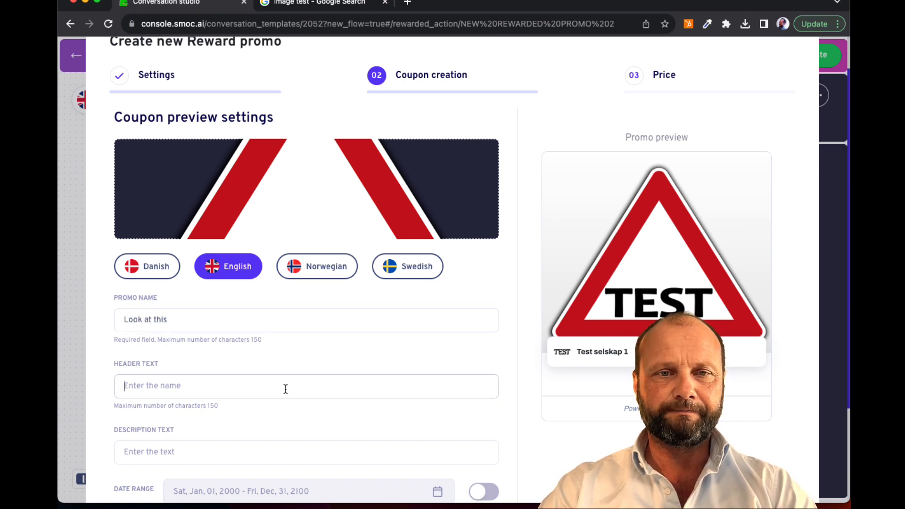
{"action": "scroll", "coordinate": [285, 388], "scroll_direction": "down", "scroll_amount": 1}
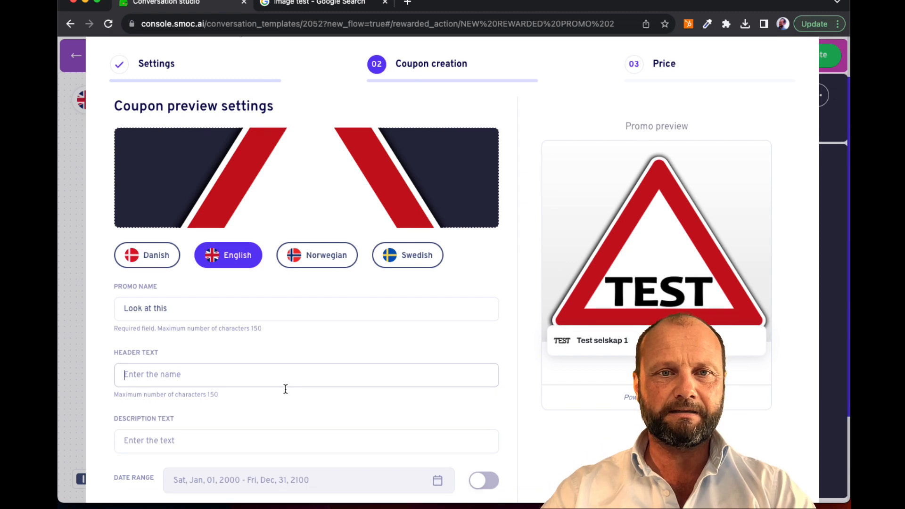
{"action": "type", "text": "Test"}
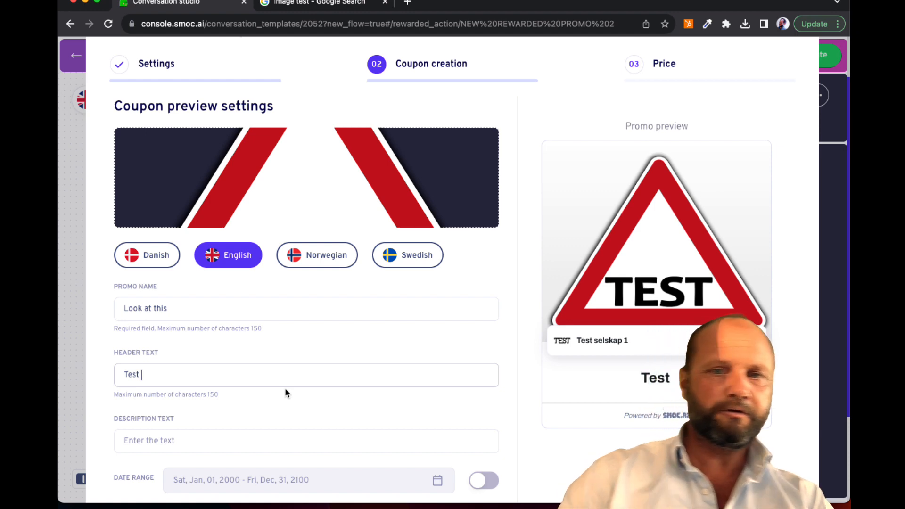
{"action": "left_click", "coordinate": [199, 446]}
{"action": "type", "text": "Test Decription"}
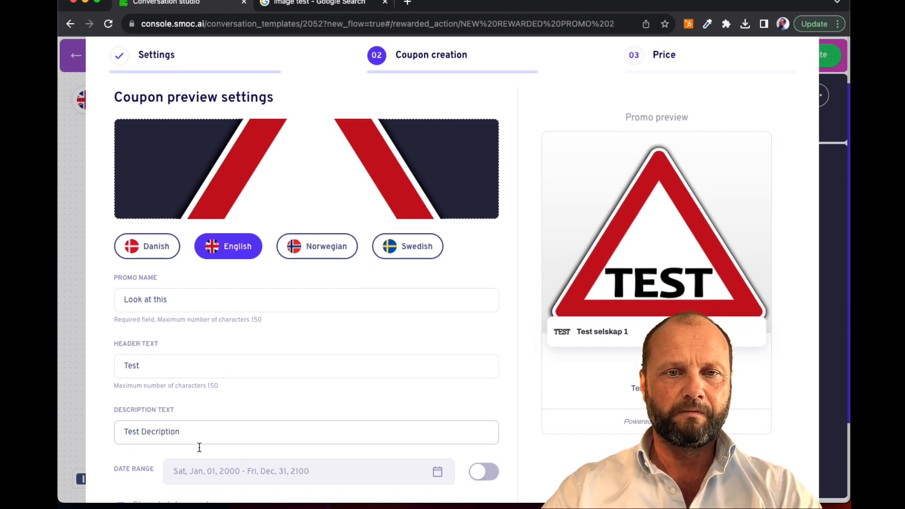
Continue to the price stage, set the view reward to 100 SMOC coins, and create the reward promo
{"action": "scroll", "coordinate": [199, 447], "scroll_direction": "down", "scroll_amount": 5}
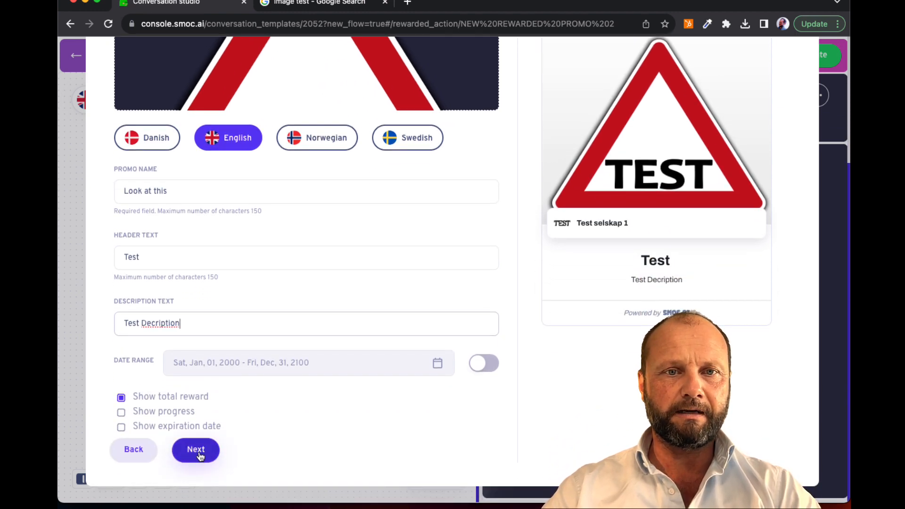
{"action": "left_click", "coordinate": [199, 454]}
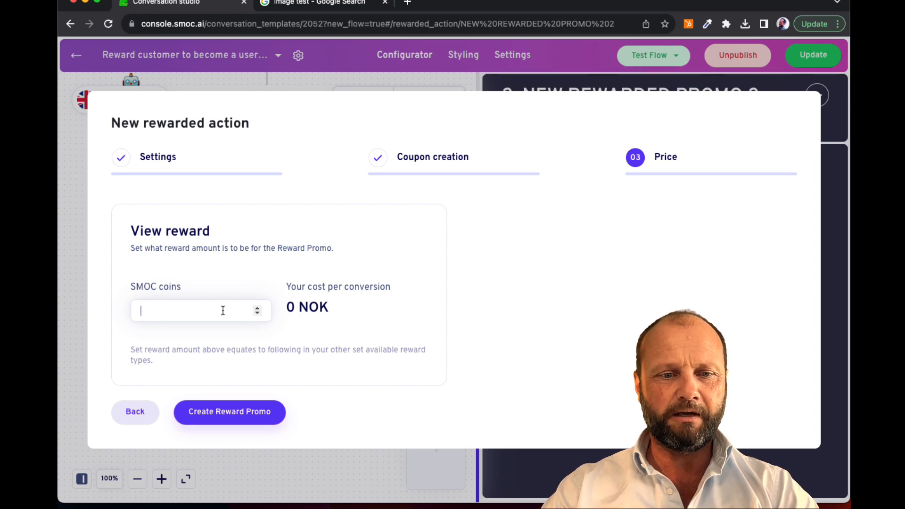
{"action": "type", "text": "100"}
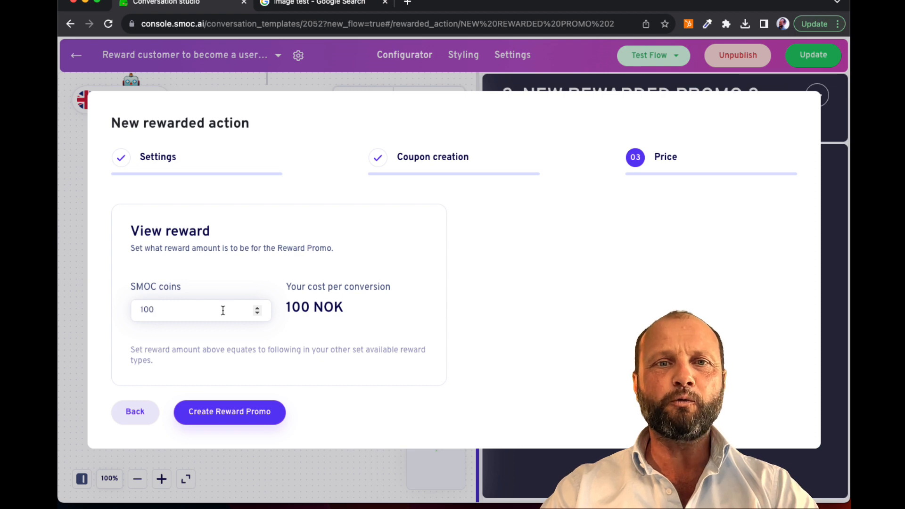
{"action": "left_click", "coordinate": [223, 417]}
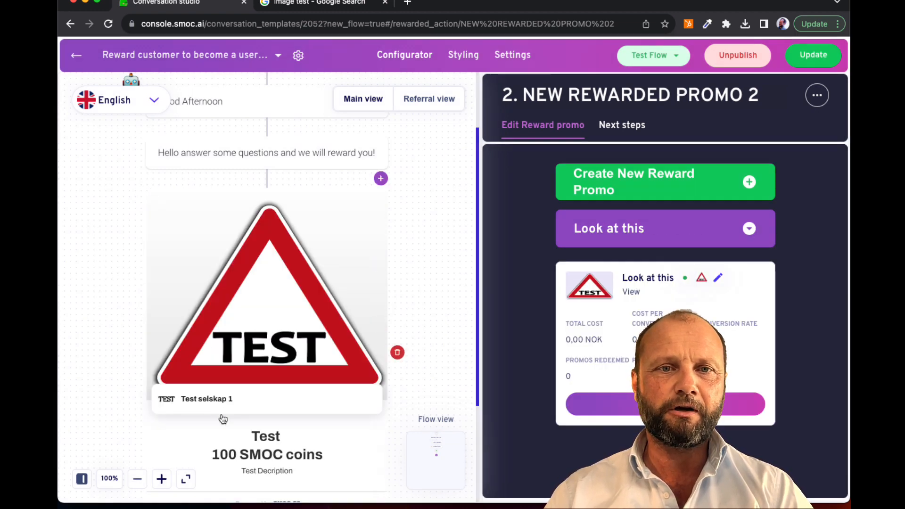
Check the new TEST reward promo in the flow and update the flow template
{"action": "scroll", "coordinate": [223, 419], "scroll_direction": "down", "scroll_amount": 3}
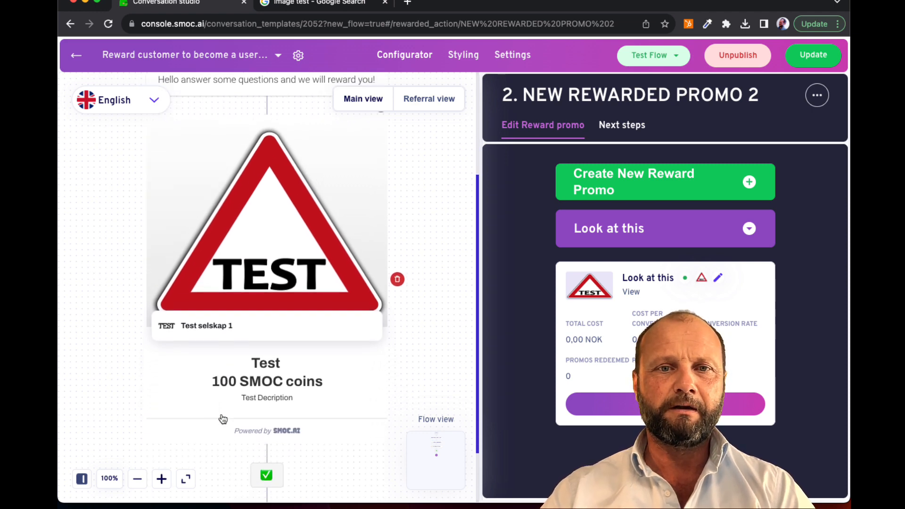
{"action": "scroll", "coordinate": [223, 419], "scroll_direction": "up", "scroll_amount": 3}
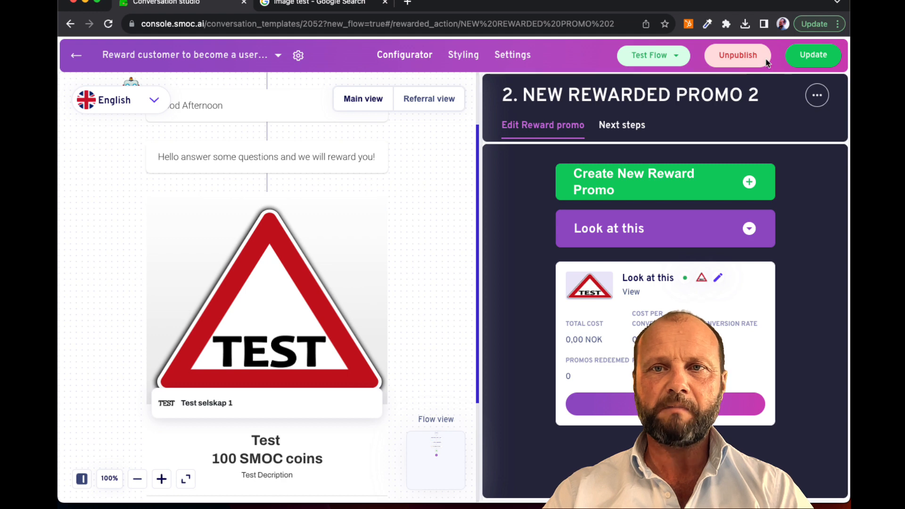
{"action": "left_click", "coordinate": [812, 63]}
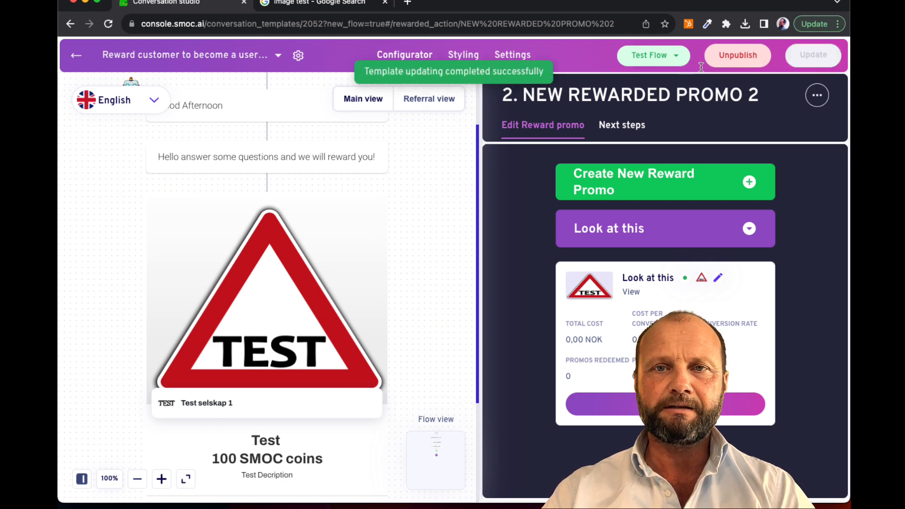
Open the main flow's test version in a new tab and review the greeting and reward promo
{"action": "left_click", "coordinate": [655, 61]}
{"action": "mouse_move", "coordinate": [646, 85]}
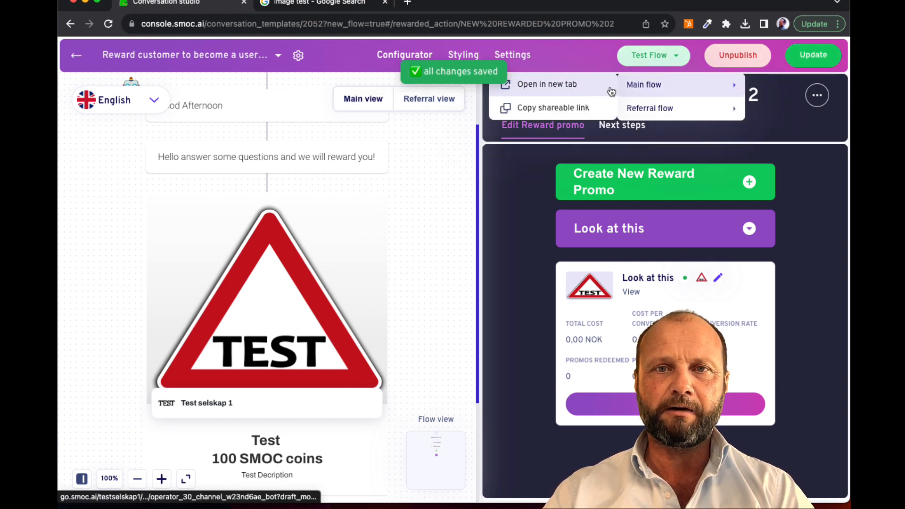
{"action": "left_click", "coordinate": [606, 92]}
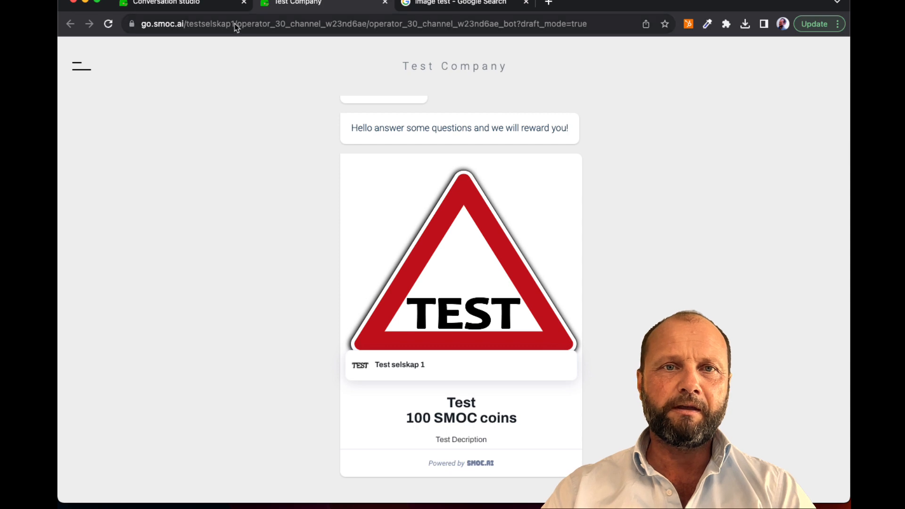
{"action": "scroll", "coordinate": [486, 162], "scroll_direction": "up", "scroll_amount": 2}
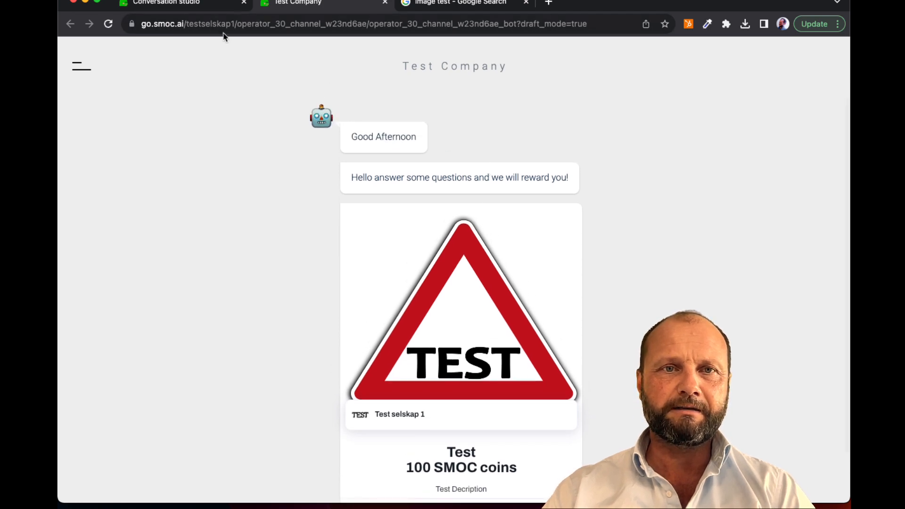
Return to the conversation studio and enable the Reward Menu in the flow's styling menu settings
{"action": "left_click", "coordinate": [210, 10]}
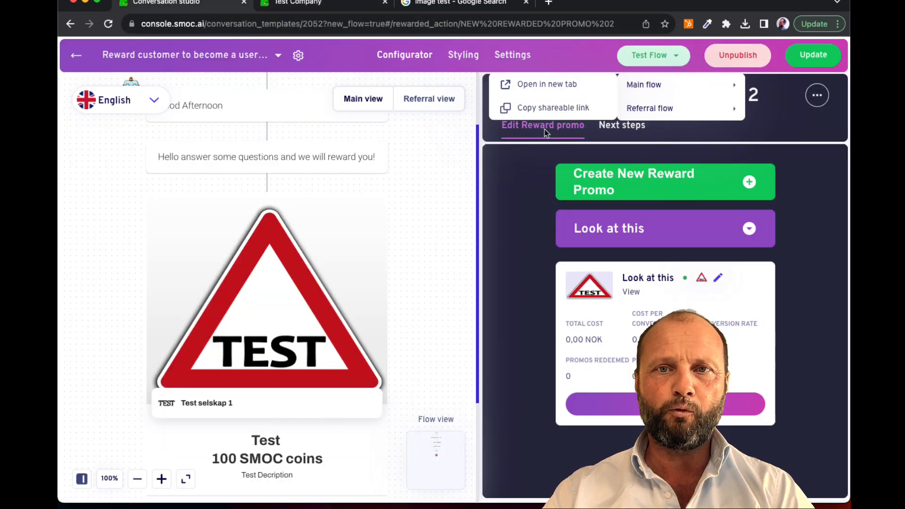
{"action": "left_click", "coordinate": [514, 55]}
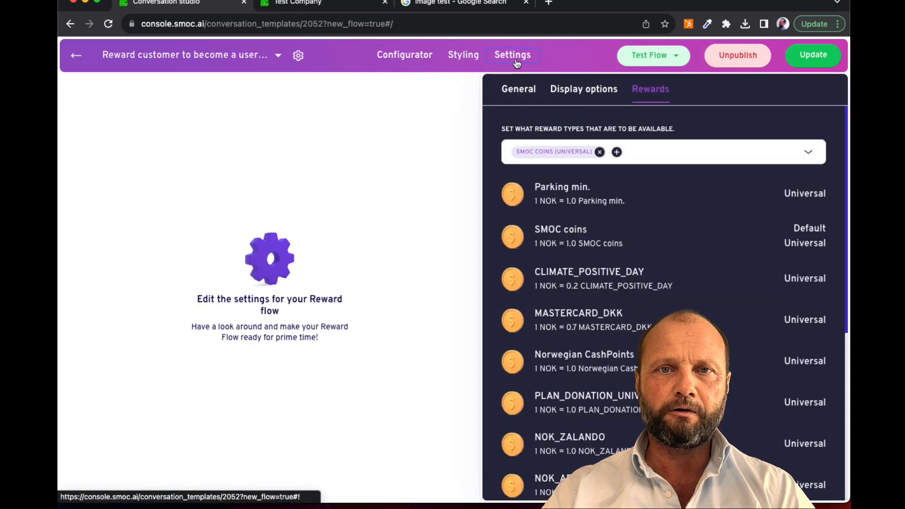
{"action": "left_click", "coordinate": [524, 98]}
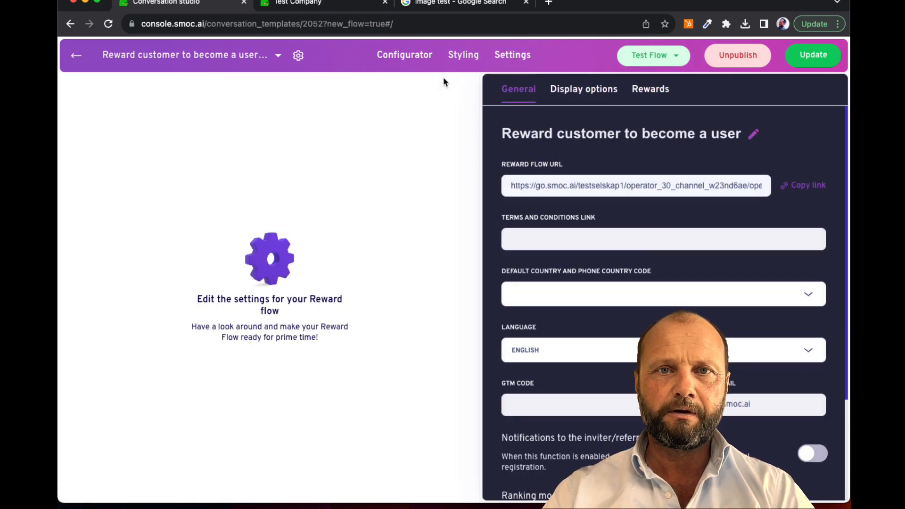
{"action": "left_click", "coordinate": [462, 57]}
{"action": "left_click", "coordinate": [529, 173]}
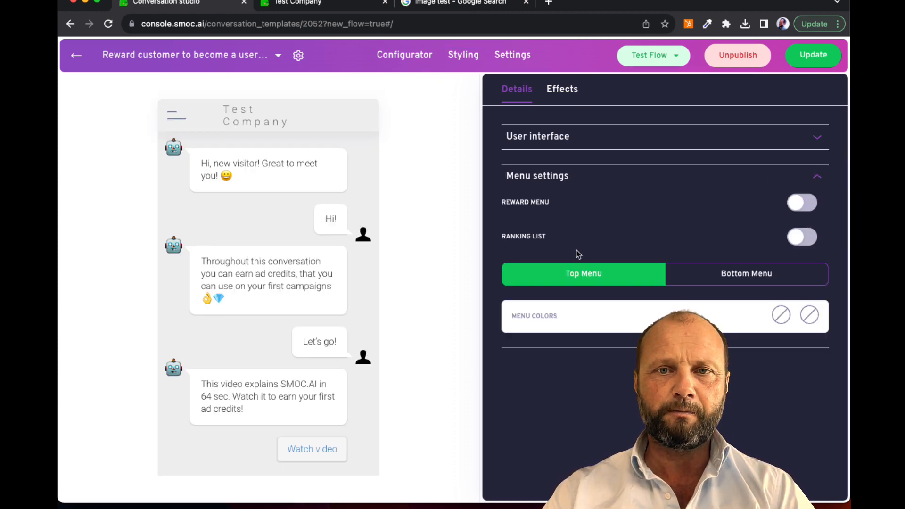
{"action": "left_click", "coordinate": [801, 203]}
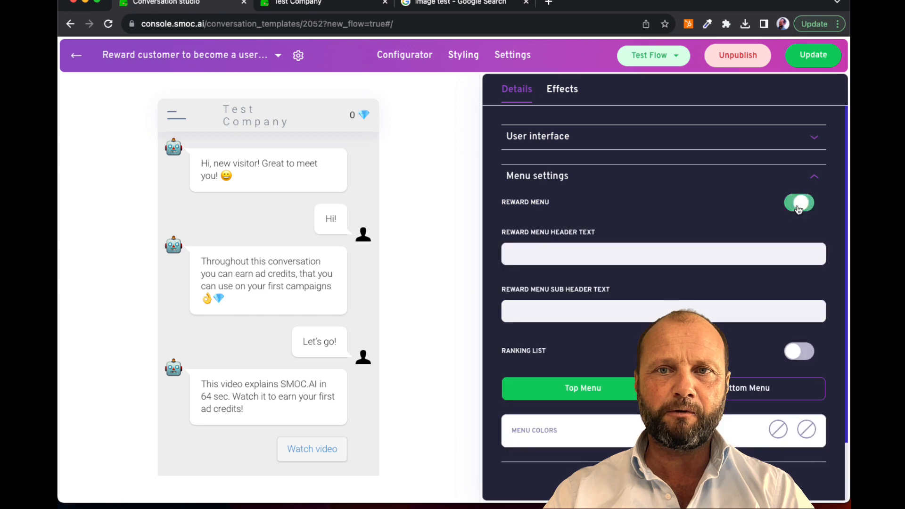
Review the remaining reward menu options, and reload the Test Company flow page to check the menu's reward balance
{"action": "scroll", "coordinate": [741, 281], "scroll_direction": "down", "scroll_amount": 3}
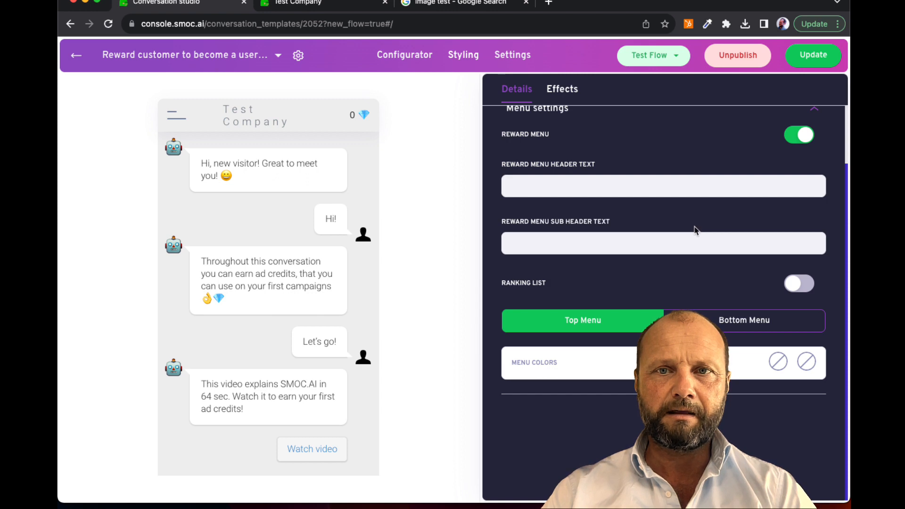
{"action": "scroll", "coordinate": [694, 227], "scroll_direction": "up", "scroll_amount": 1}
{"action": "scroll", "coordinate": [695, 228], "scroll_direction": "up", "scroll_amount": 2}
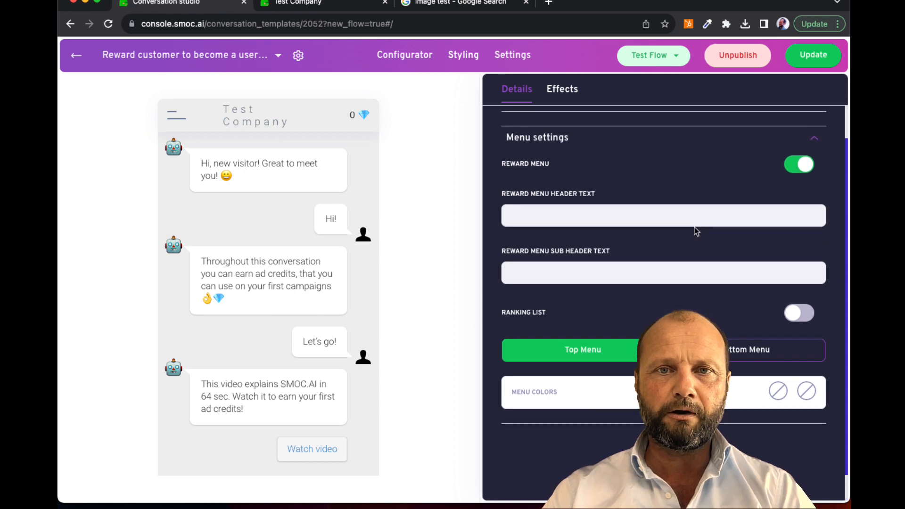
{"action": "scroll", "coordinate": [695, 228], "scroll_direction": "up", "scroll_amount": 1}
{"action": "scroll", "coordinate": [696, 256], "scroll_direction": "up", "scroll_amount": 3}
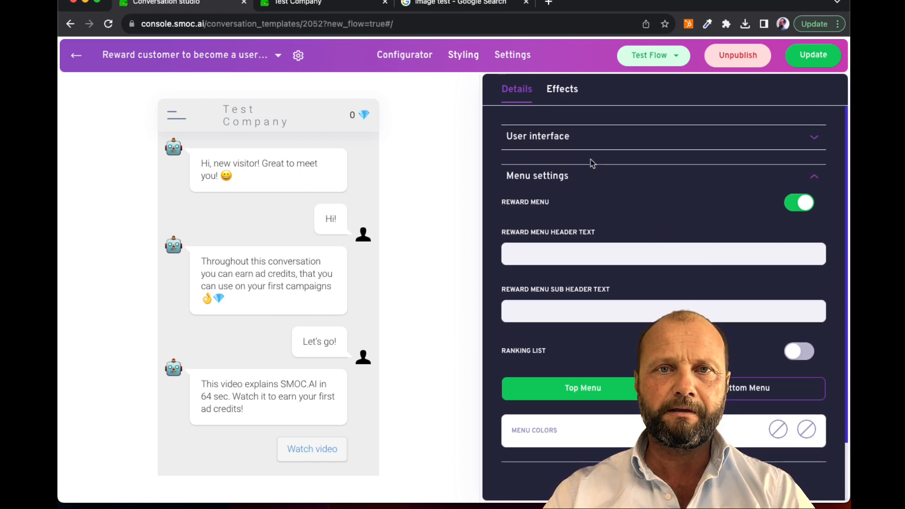
{"action": "left_click", "coordinate": [321, 6]}
{"action": "key", "text": "super+r"}
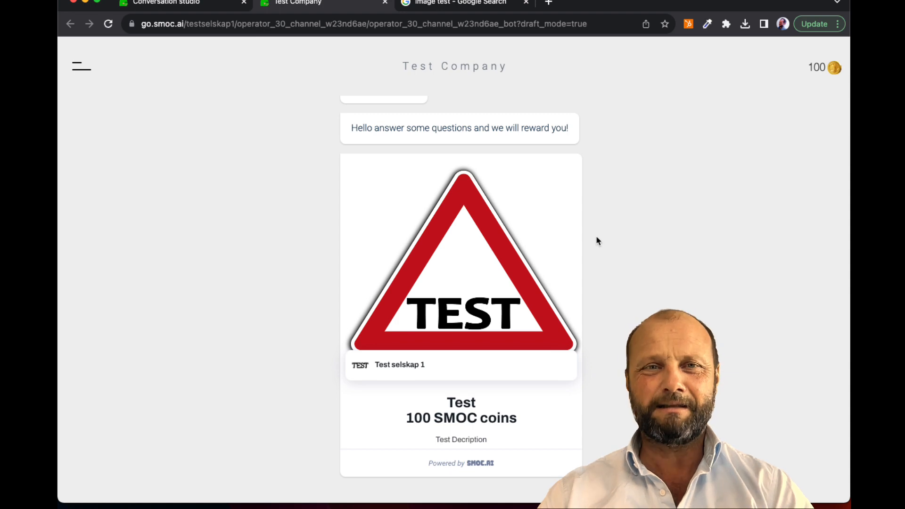
Return to the conversation studio's configurator and add a survey question element after the TEST reward promo
{"action": "left_click", "coordinate": [201, 9]}
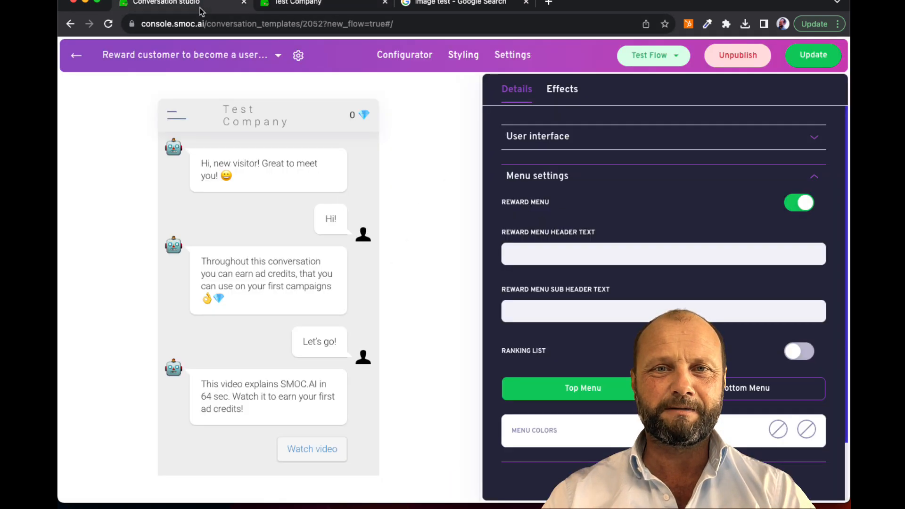
{"action": "left_click", "coordinate": [408, 55]}
{"action": "scroll", "coordinate": [387, 253], "scroll_direction": "down", "scroll_amount": 3}
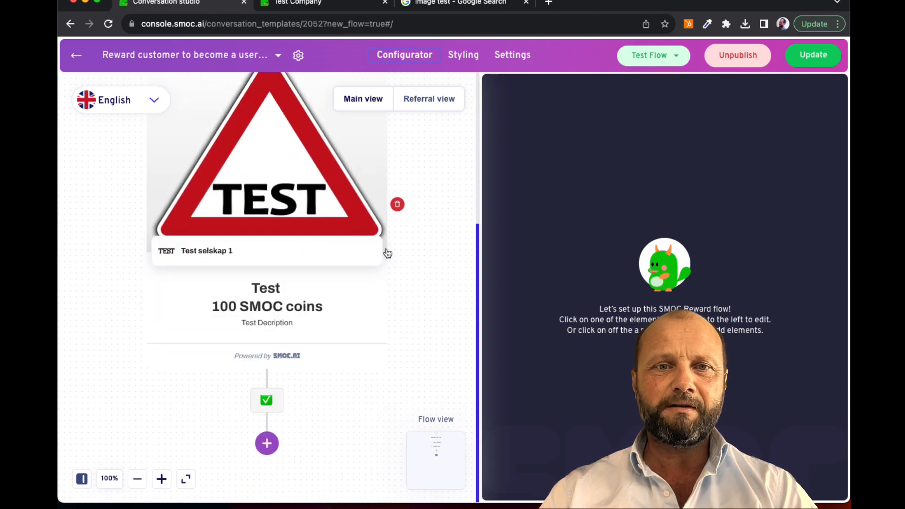
{"action": "left_click", "coordinate": [267, 443]}
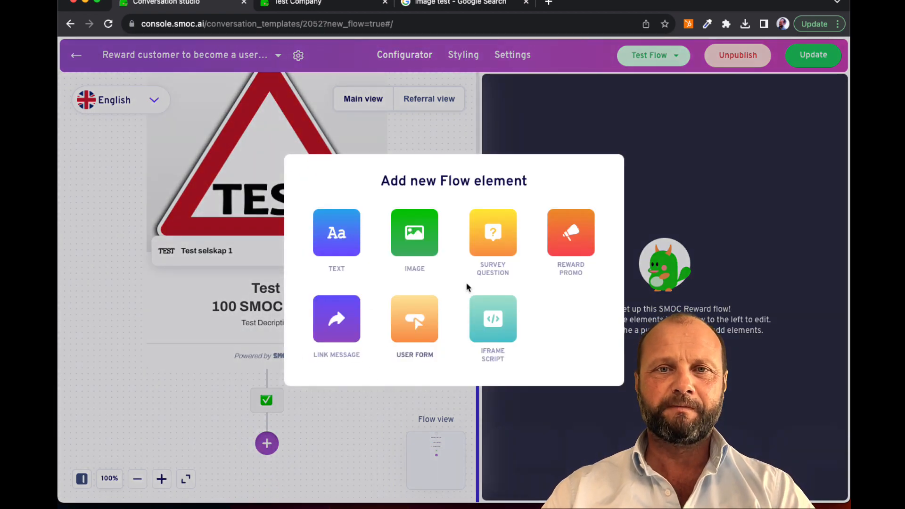
{"action": "left_click", "coordinate": [494, 244]}
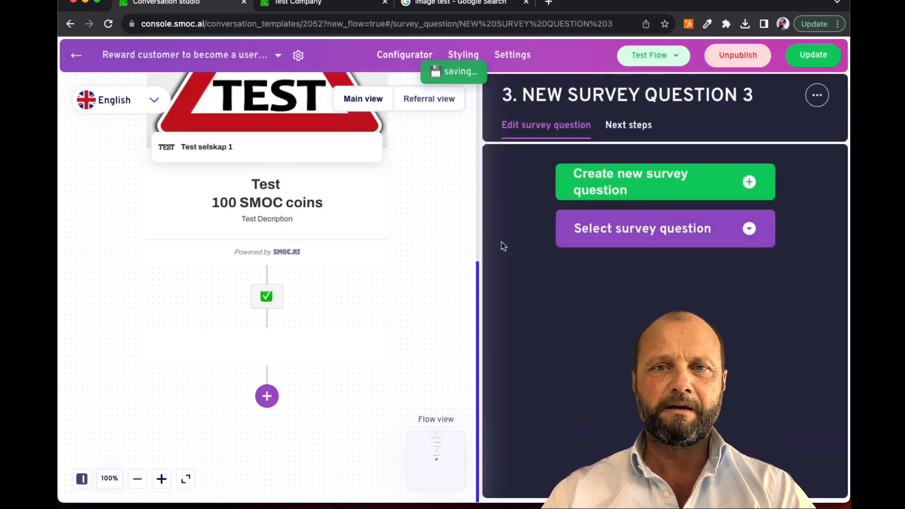
Start creating a new survey question and enter "Want to be rewarded?" as the question text
{"action": "left_click", "coordinate": [608, 183]}
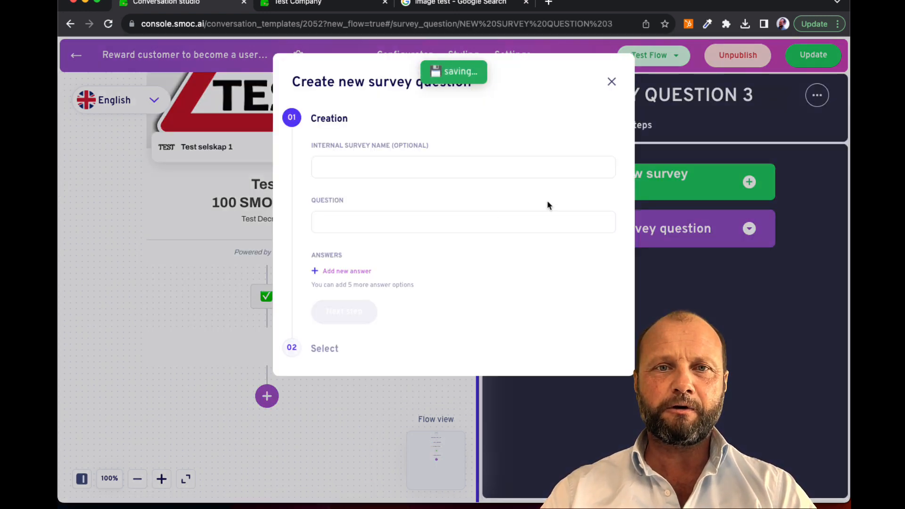
{"action": "left_click", "coordinate": [383, 231]}
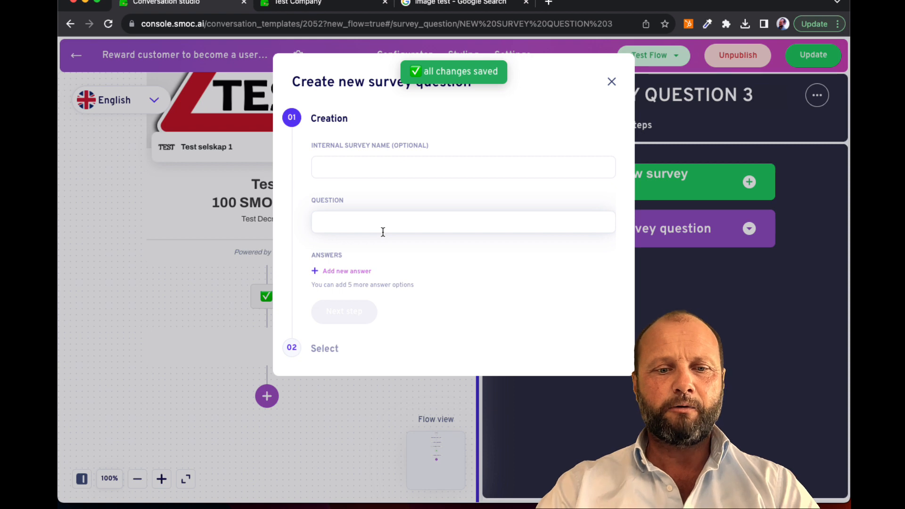
{"action": "type", "text": "Re"}
{"action": "key", "text": "BackSpace"}
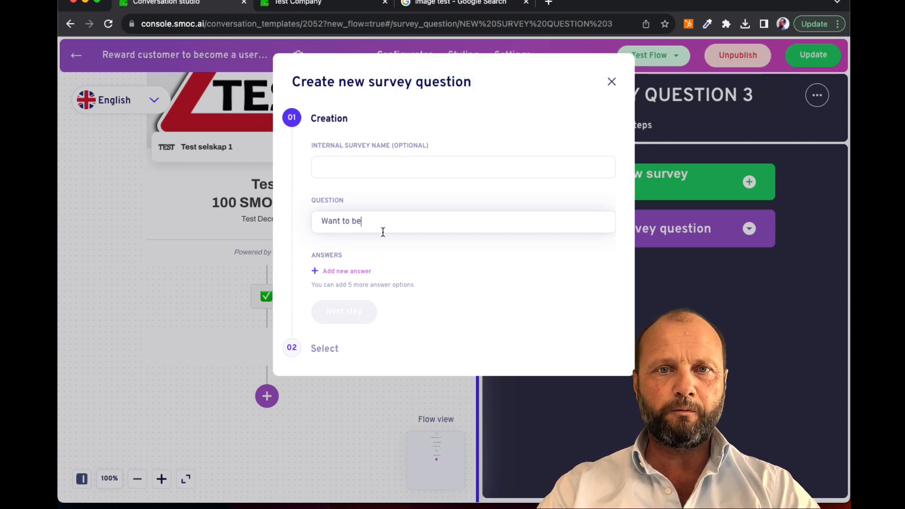
{"action": "key", "text": "BackSpace"}
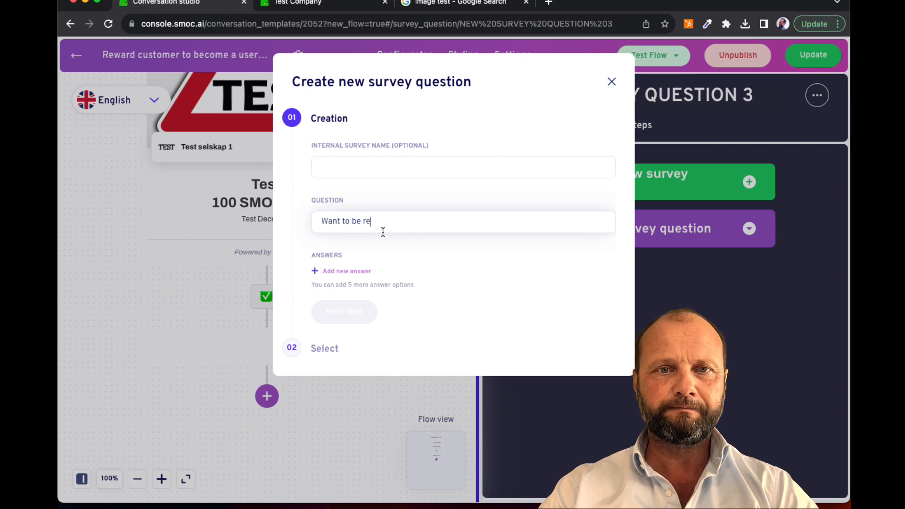
{"action": "type", "text": "warded"}
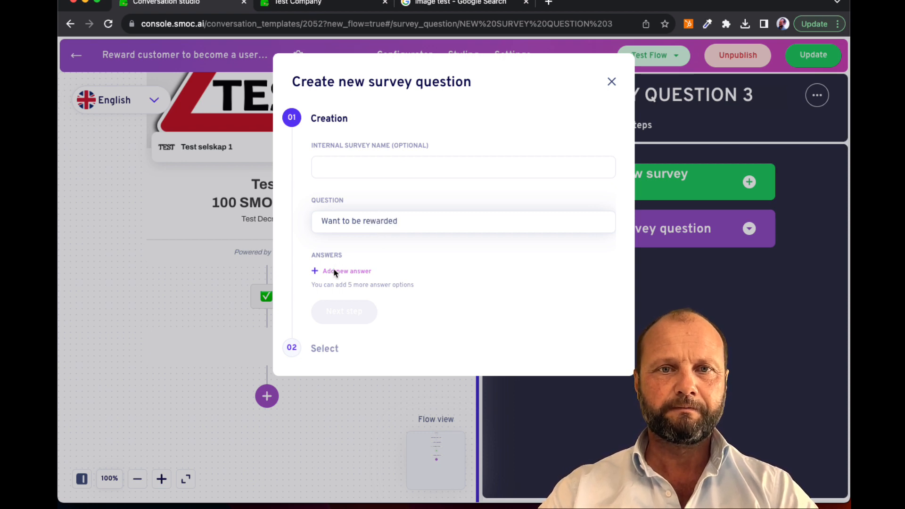
{"action": "type", "text": "?"}
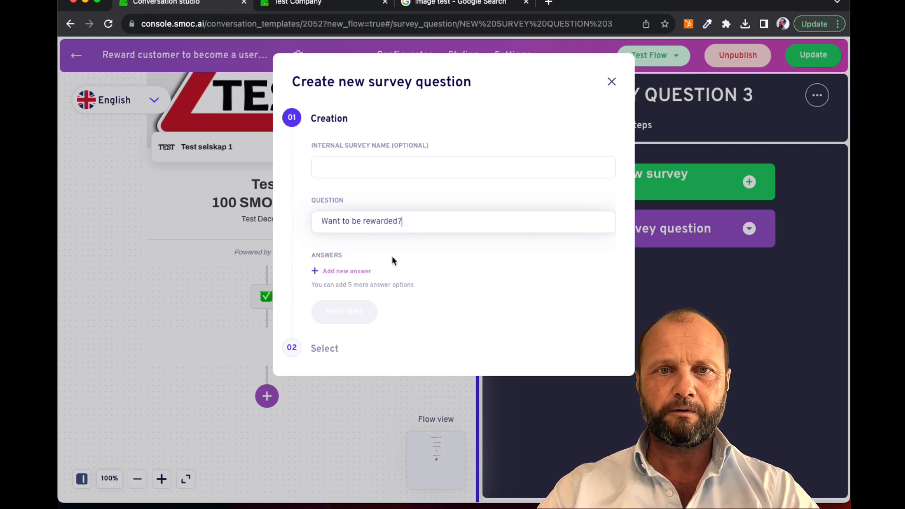
Add two answer options to the survey question: "Of course" and "Yes"
{"action": "left_click", "coordinate": [362, 273]}
{"action": "left_click", "coordinate": [363, 279]}
{"action": "type", "text": "O"}
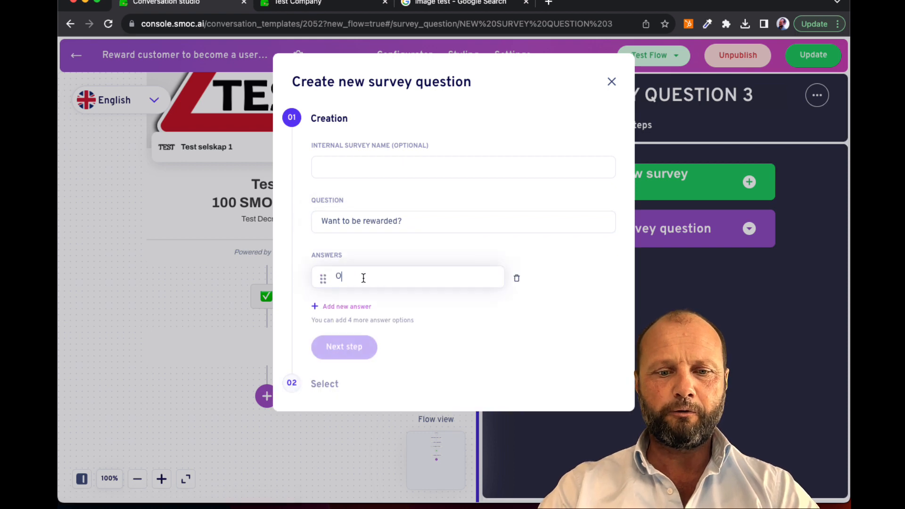
{"action": "type", "text": "f course"}
{"action": "left_click", "coordinate": [344, 308]}
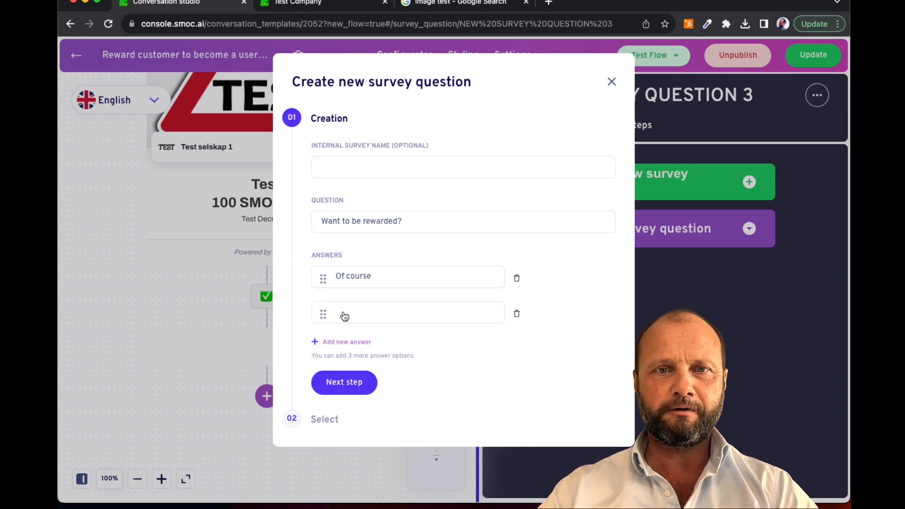
{"action": "left_click", "coordinate": [343, 315]}
{"action": "type", "text": "Yes"}
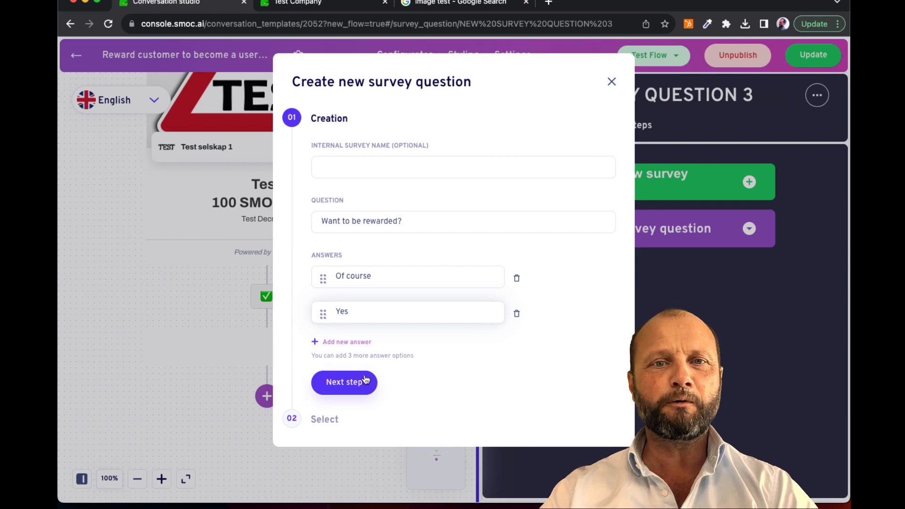
Make the survey question rewarded with 55.56 NOK per answer, leave the share reward unselected, and create the survey
{"action": "left_click", "coordinate": [351, 386]}
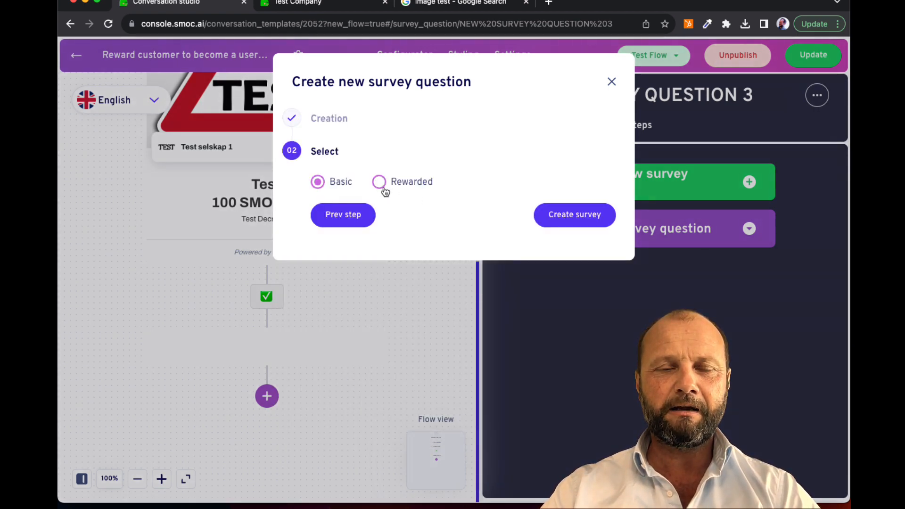
{"action": "left_click", "coordinate": [380, 183]}
{"action": "left_click", "coordinate": [445, 231]}
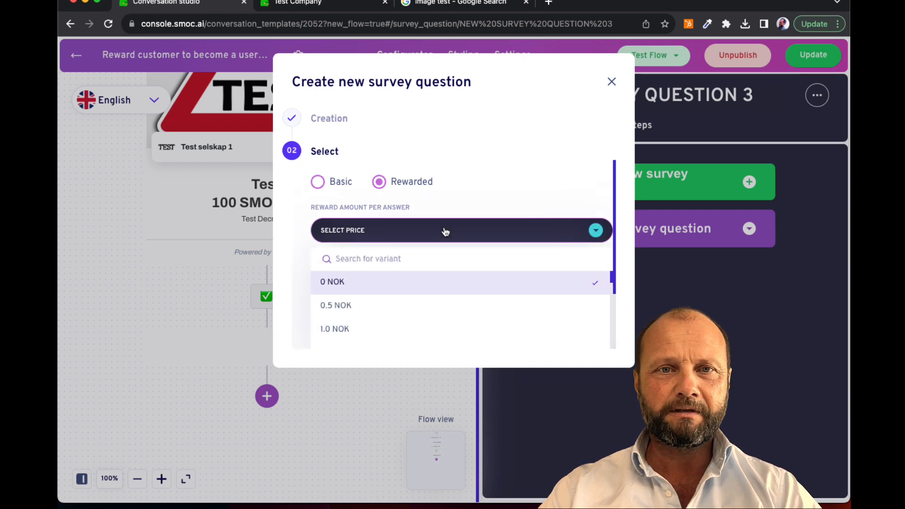
{"action": "scroll", "coordinate": [441, 307], "scroll_direction": "down", "scroll_amount": 5}
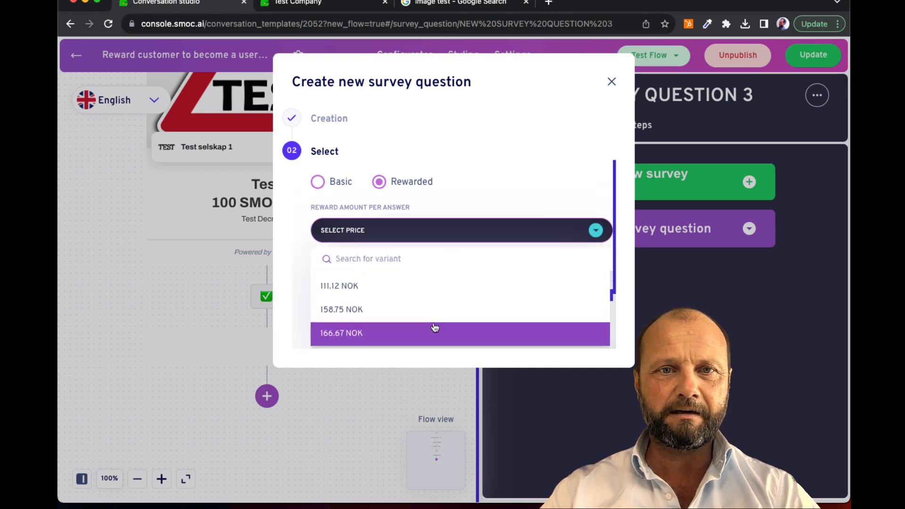
{"action": "scroll", "coordinate": [435, 313], "scroll_direction": "up", "scroll_amount": 2}
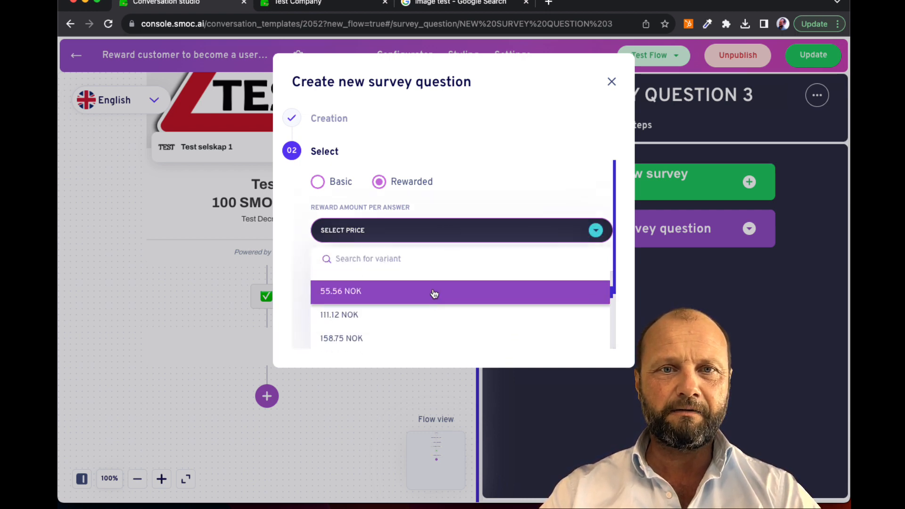
{"action": "left_click", "coordinate": [434, 291]}
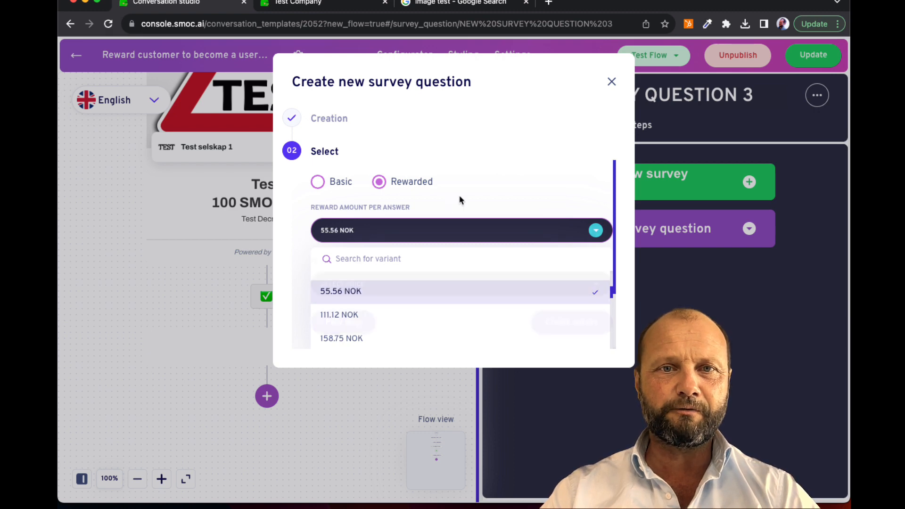
{"action": "left_click", "coordinate": [456, 212]}
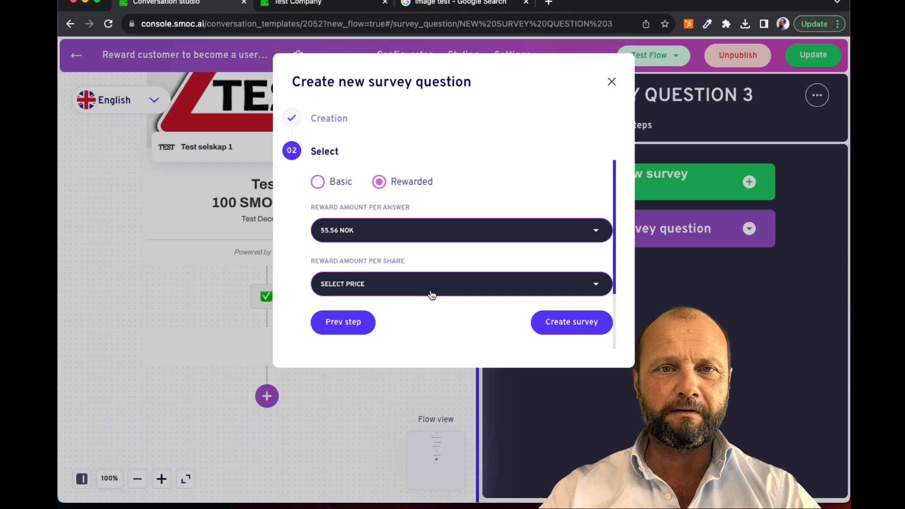
{"action": "left_click", "coordinate": [455, 293]}
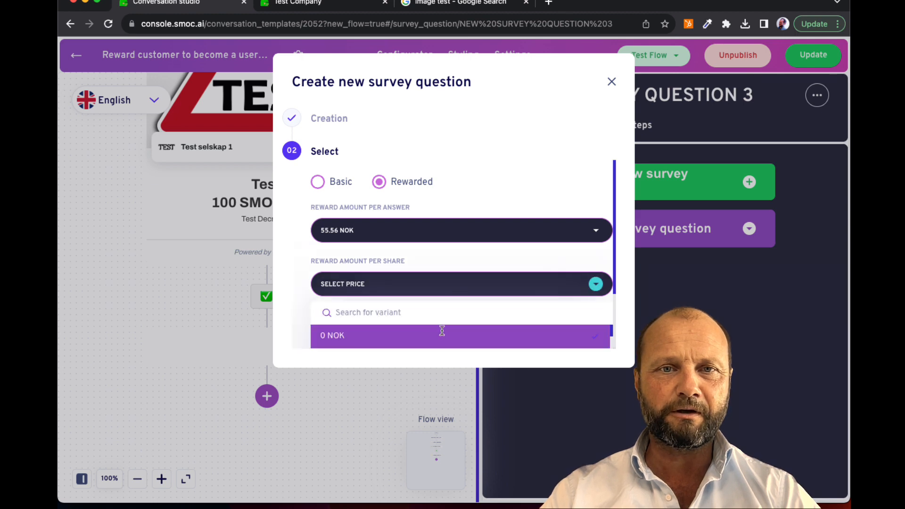
{"action": "left_click", "coordinate": [535, 196]}
{"action": "left_click", "coordinate": [558, 320]}
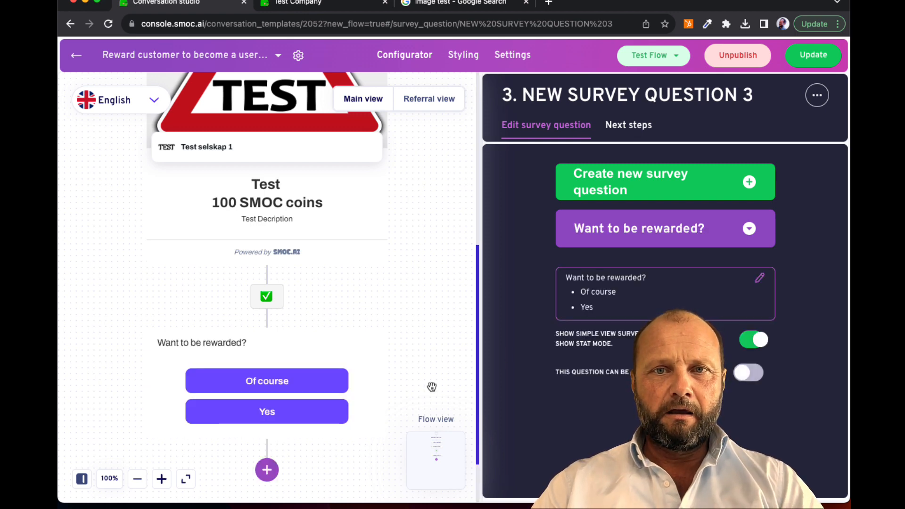
Reopen the "Want to be rewarded?" survey question to check its reward options, and close it without saving
{"action": "left_click", "coordinate": [760, 280]}
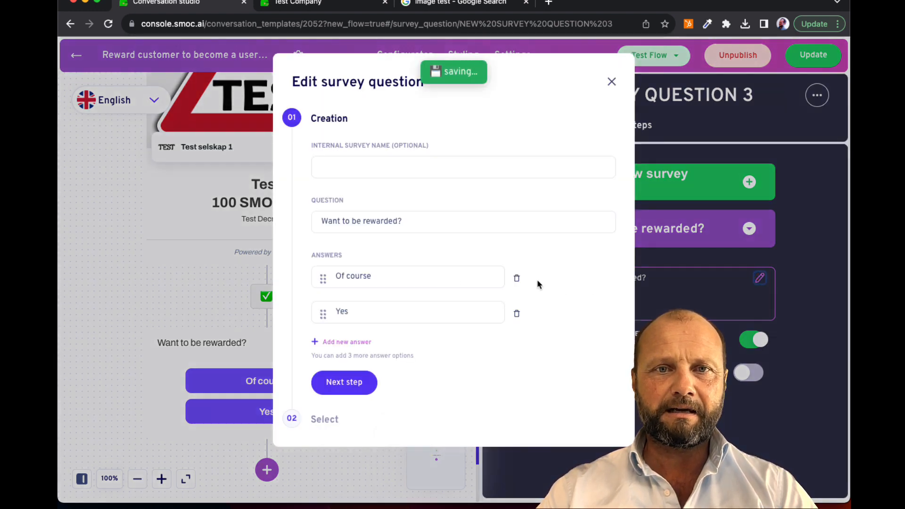
{"action": "left_click", "coordinate": [364, 385]}
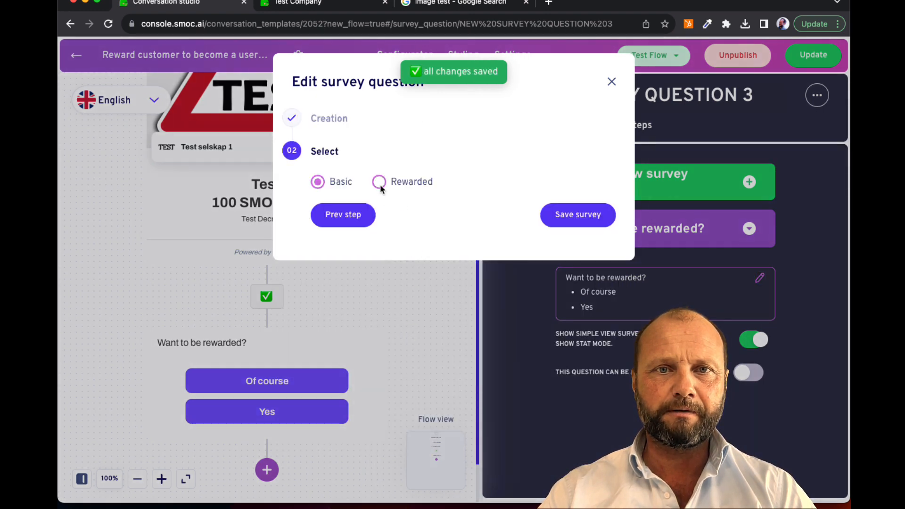
{"action": "left_click", "coordinate": [379, 183]}
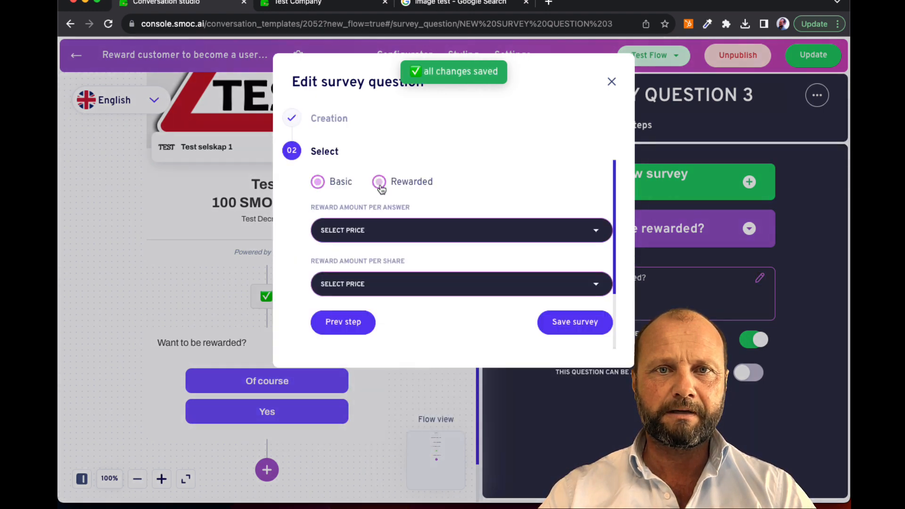
{"action": "left_click", "coordinate": [611, 83]}
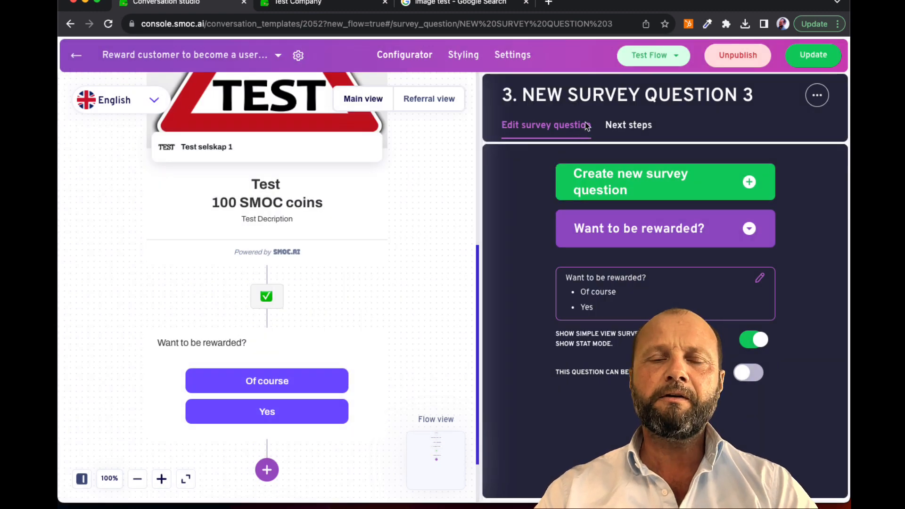
Open the main flow's test version in a new tab, answer the survey question with "Of course", and close the test tabs
{"action": "left_click", "coordinate": [647, 59]}
{"action": "mouse_move", "coordinate": [641, 84]}
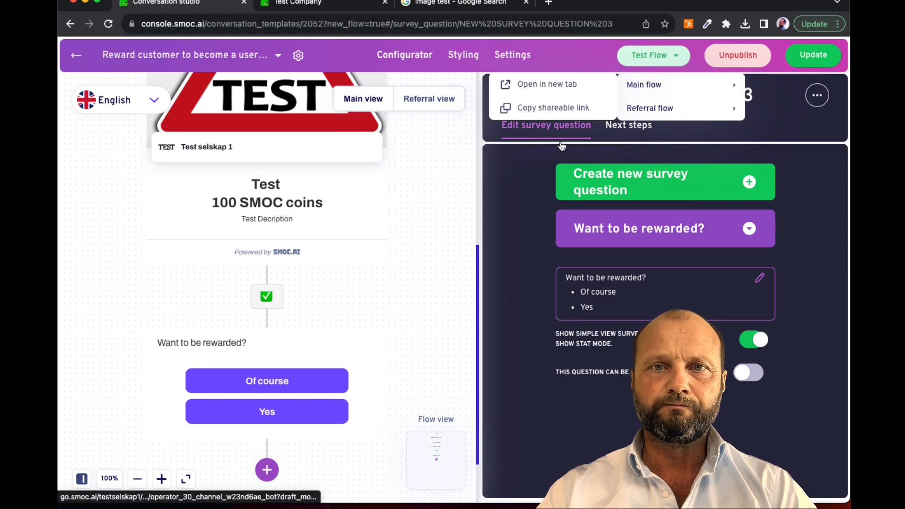
{"action": "left_click", "coordinate": [557, 93]}
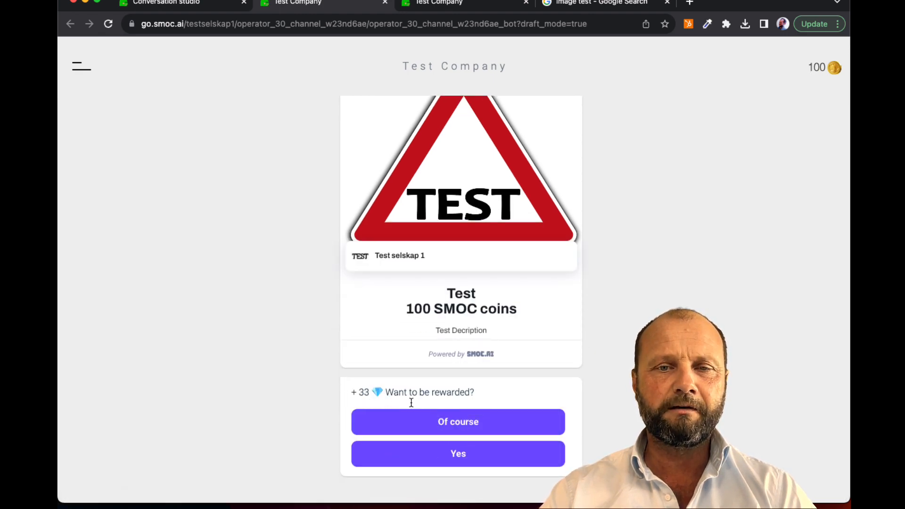
{"action": "left_click", "coordinate": [427, 423]}
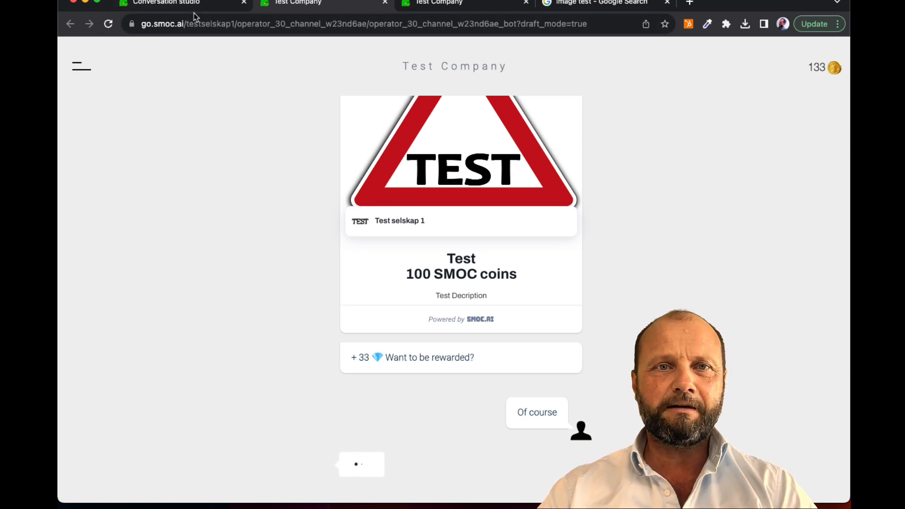
{"action": "left_click", "coordinate": [385, 3]}
{"action": "left_click", "coordinate": [384, 3]}
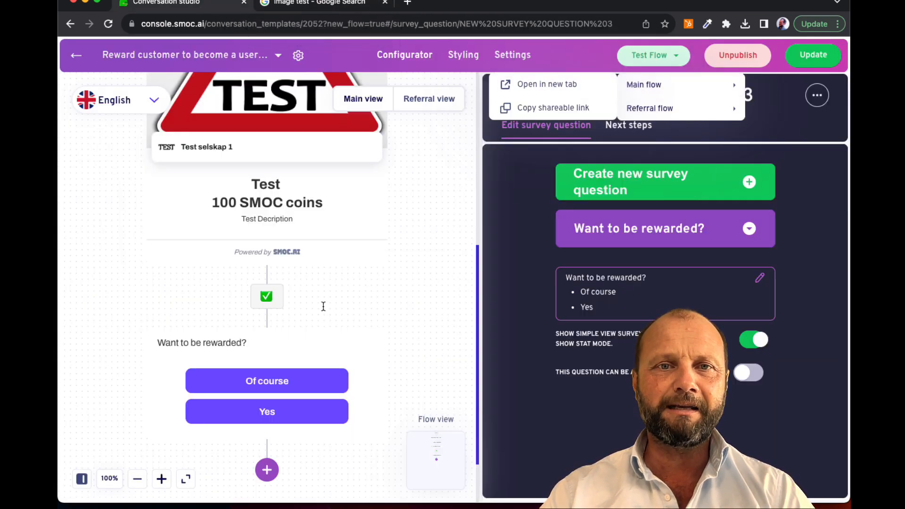
Add a reward promo element after the "Want to be rewarded?" survey question
{"action": "scroll", "coordinate": [324, 306], "scroll_direction": "up", "scroll_amount": 2}
{"action": "scroll", "coordinate": [302, 340], "scroll_direction": "down", "scroll_amount": 4}
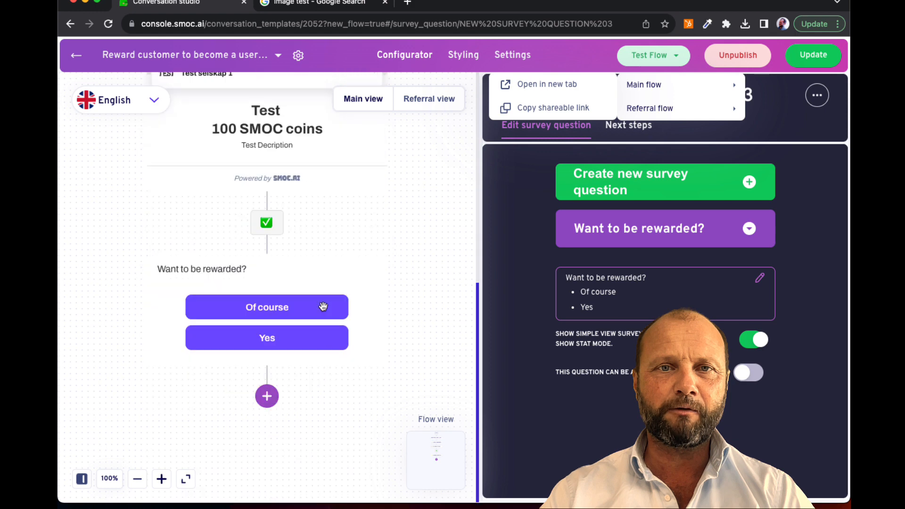
{"action": "left_click", "coordinate": [270, 392]}
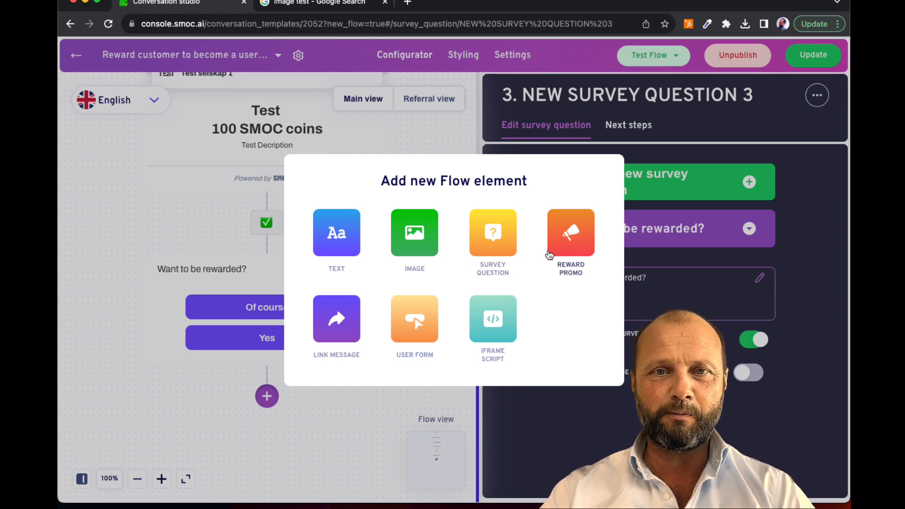
{"action": "left_click", "coordinate": [550, 252]}
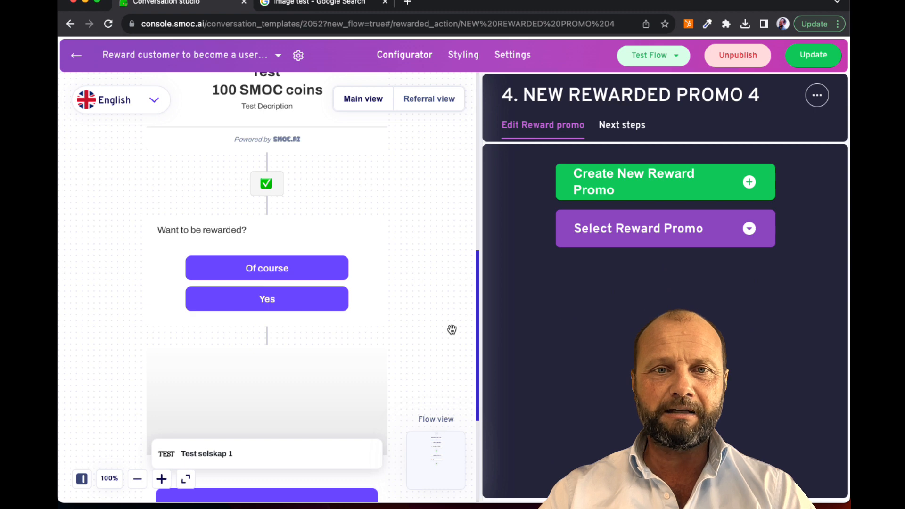
Start a new reward promo of the Conversion Promo type with the Sign up promo subtype, and continue to coupon creation
{"action": "left_click", "coordinate": [649, 194]}
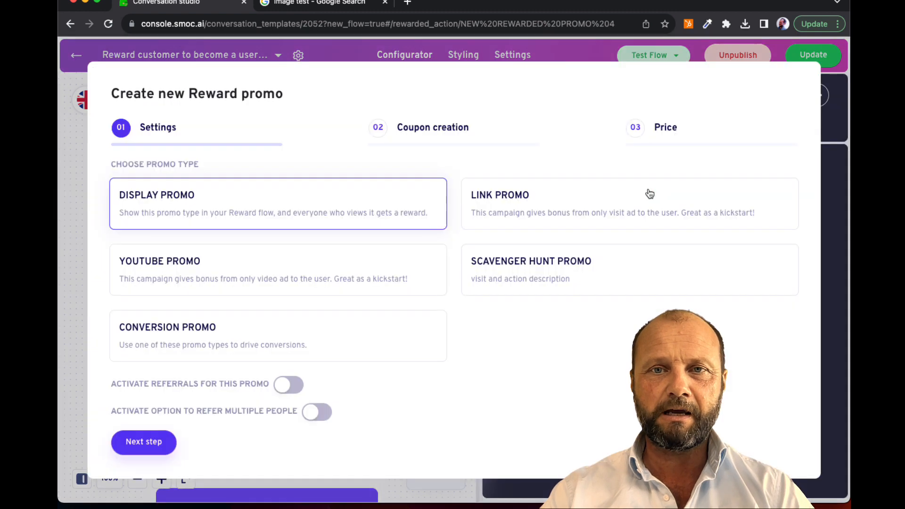
{"action": "left_click", "coordinate": [395, 339]}
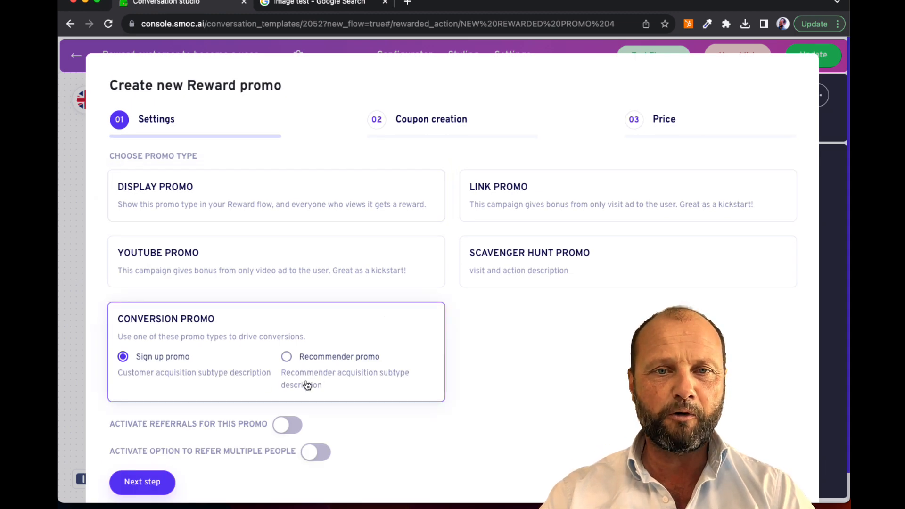
{"action": "scroll", "coordinate": [283, 396], "scroll_direction": "down", "scroll_amount": 2}
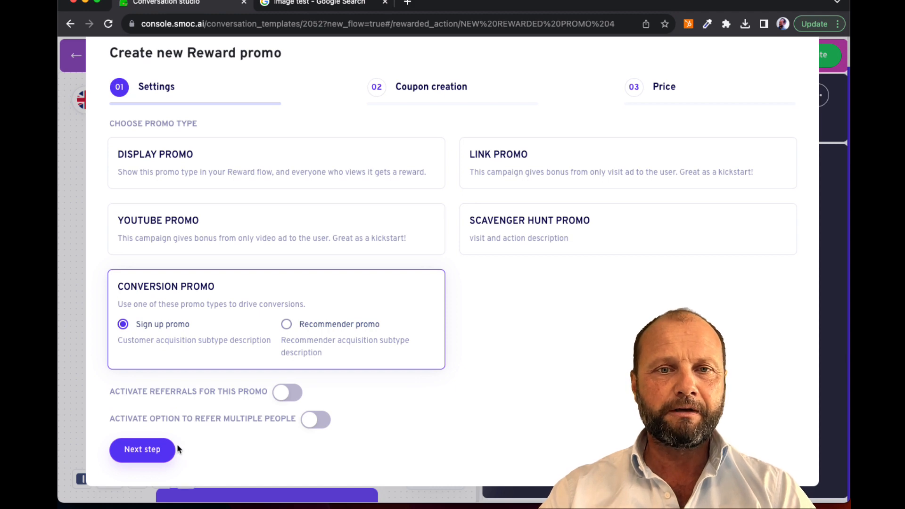
{"action": "left_click", "coordinate": [166, 451]}
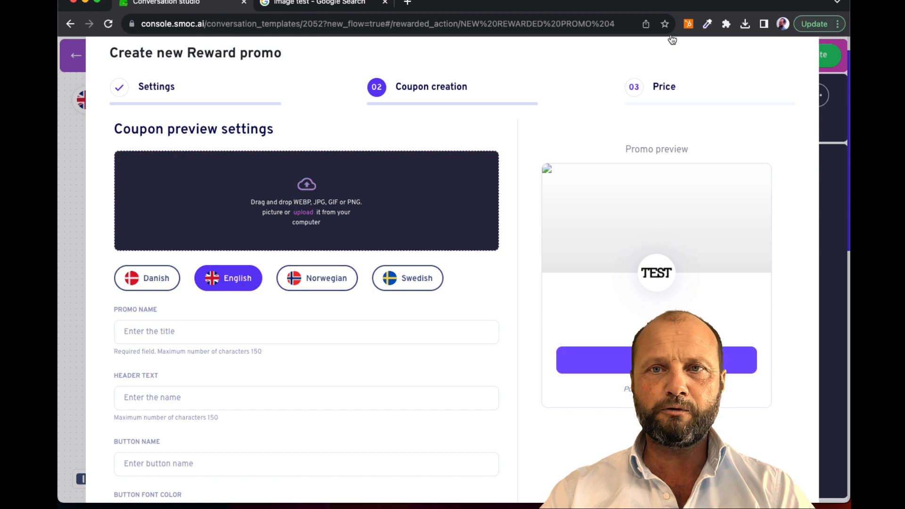
Add the recently downloaded road-sign image as the promo picture and name the promo "Become customer promo"
{"action": "left_click", "coordinate": [745, 23]}
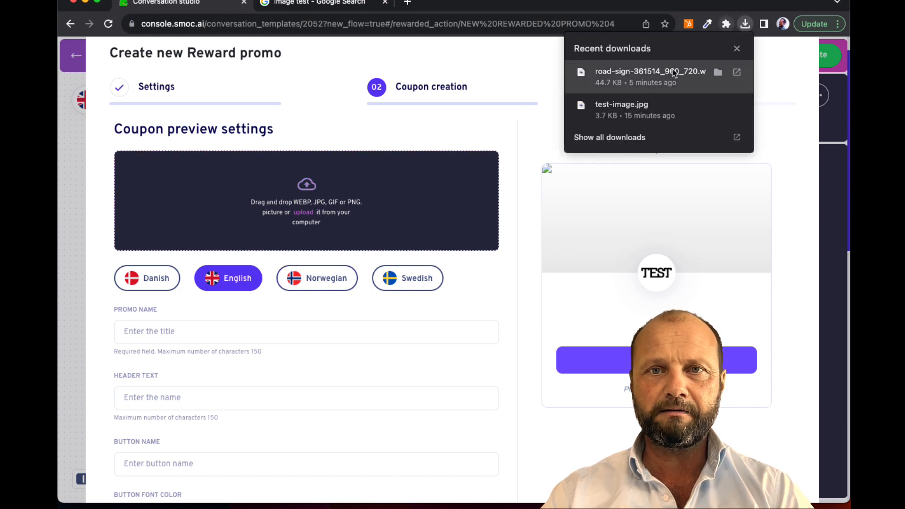
{"action": "left_click_drag", "start_coordinate": [667, 77], "coordinate": [471, 170]}
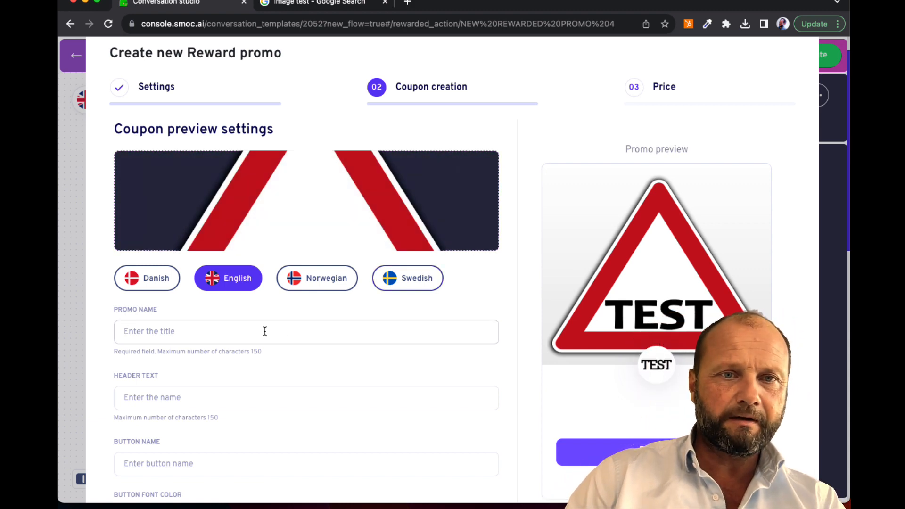
{"action": "type", "text": "C"}
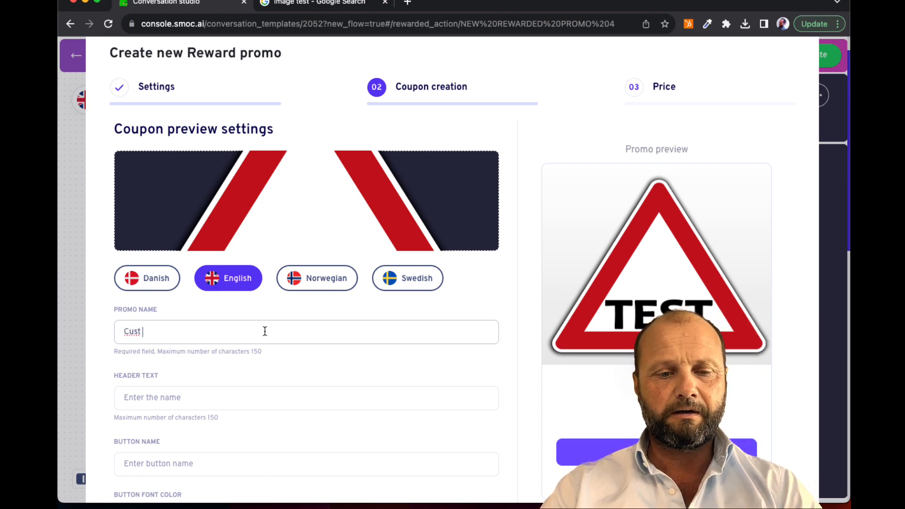
{"action": "type", "text": "us"}
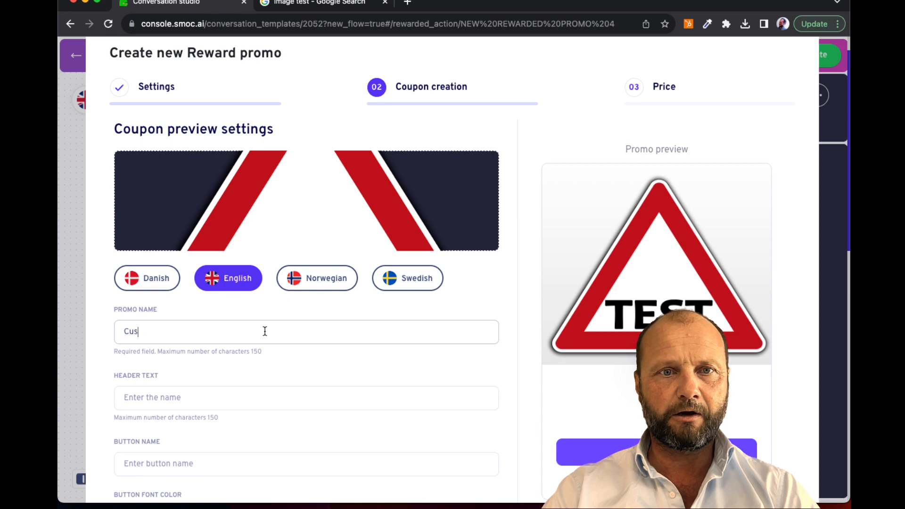
{"action": "key", "text": "BackSpace"}
{"action": "key", "text": "BackSpace"}
{"action": "key", "text": "BackSpace"}
{"action": "type", "text": "Become customer promo"}
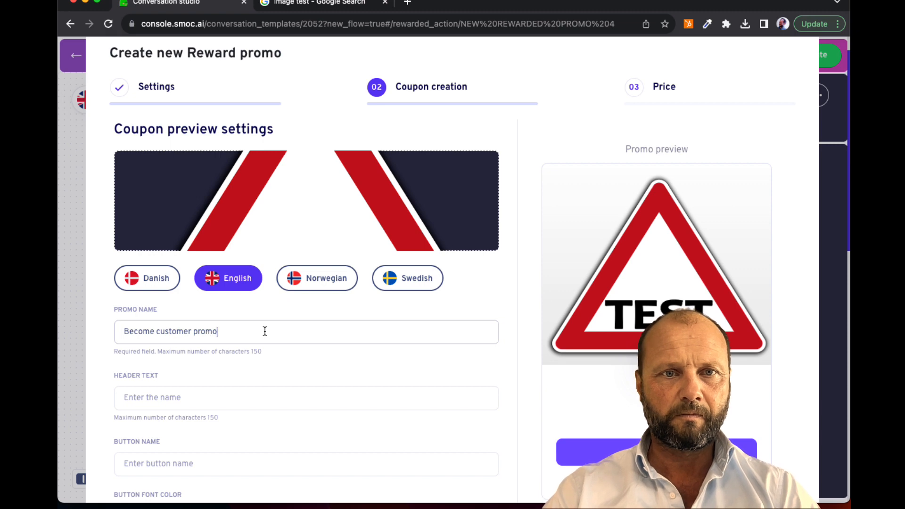
Set the promo's header text to "Sign up and receive your reward" and its button name to "SIgn up"
{"action": "left_click", "coordinate": [225, 408]}
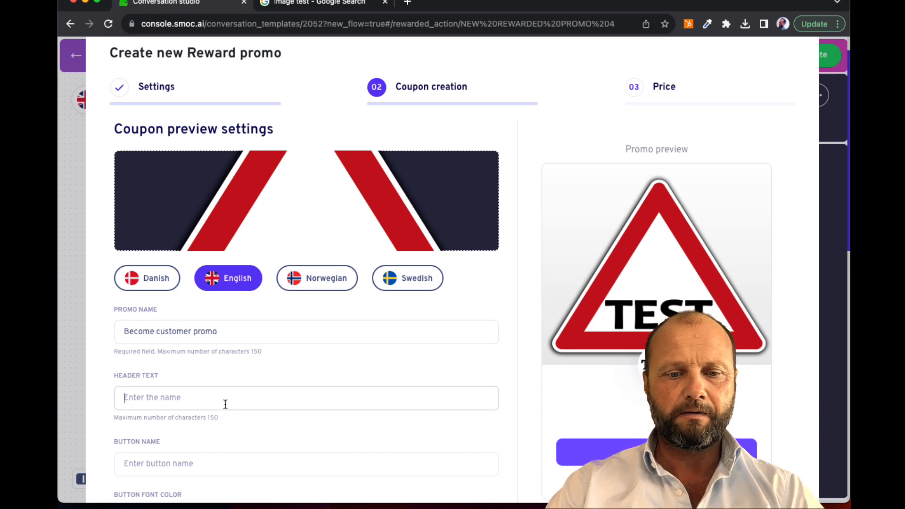
{"action": "type", "text": "Sl"}
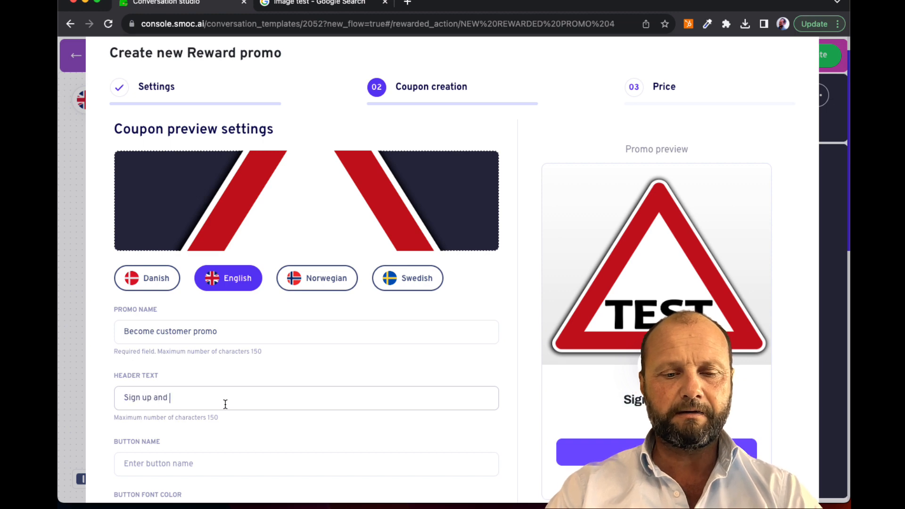
{"action": "type", "text": "gn up and receive your "}
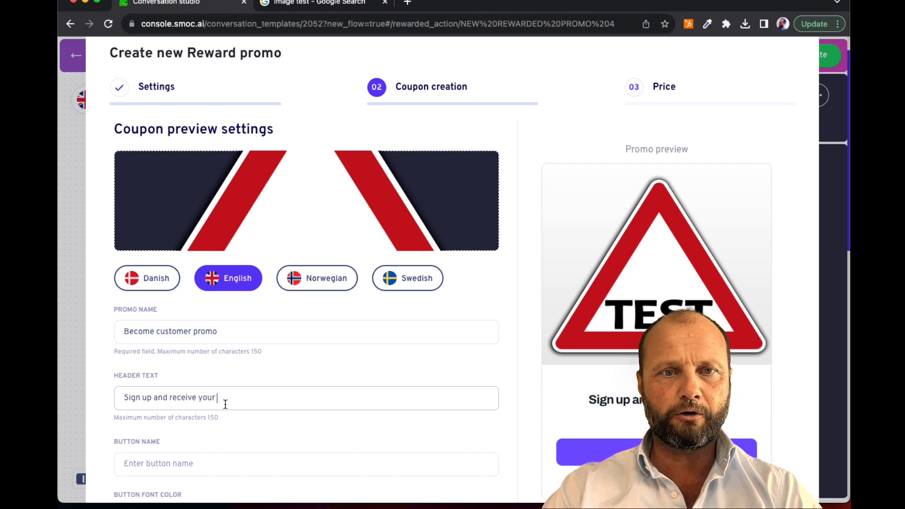
{"action": "type", "text": "reward"}
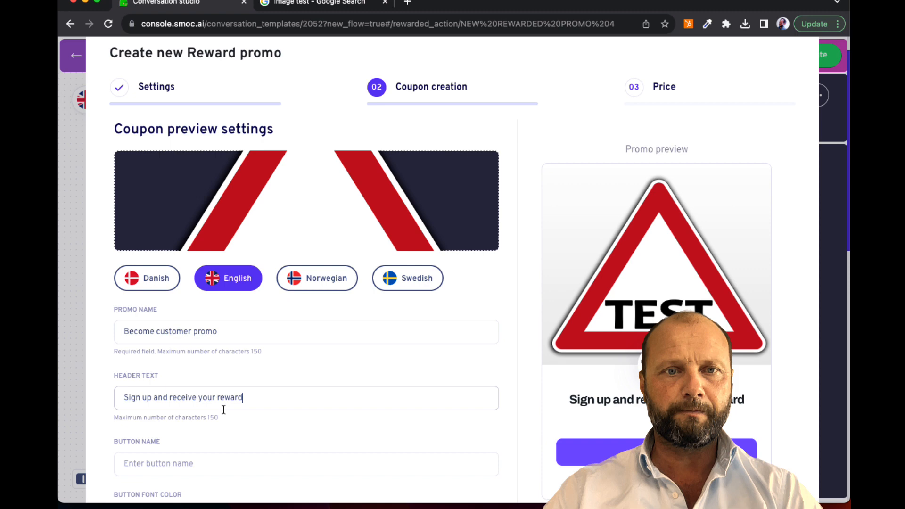
{"action": "left_click", "coordinate": [204, 466]}
{"action": "scroll", "coordinate": [204, 466], "scroll_direction": "down", "scroll_amount": 1}
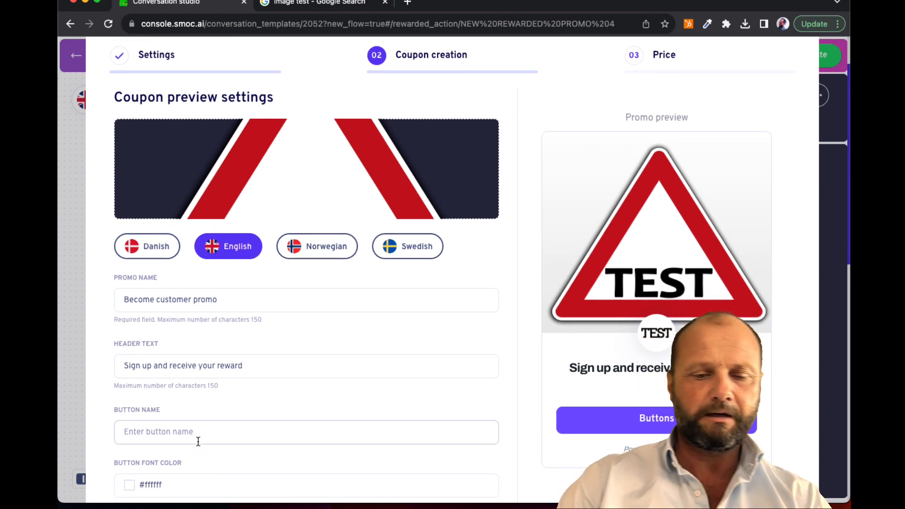
{"action": "type", "text": "Sign up"}
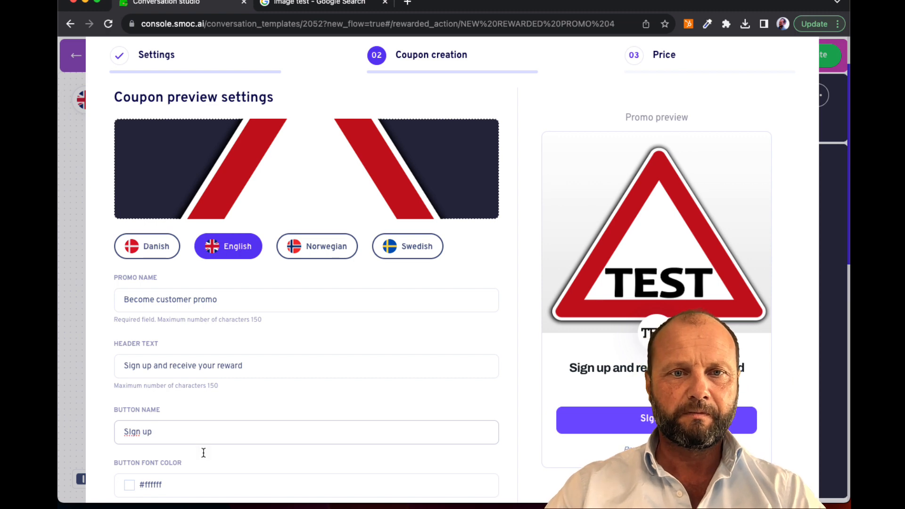
Review the promo's conversion settings and the registration form in the promo preview
{"action": "scroll", "coordinate": [203, 451], "scroll_direction": "down", "scroll_amount": 3}
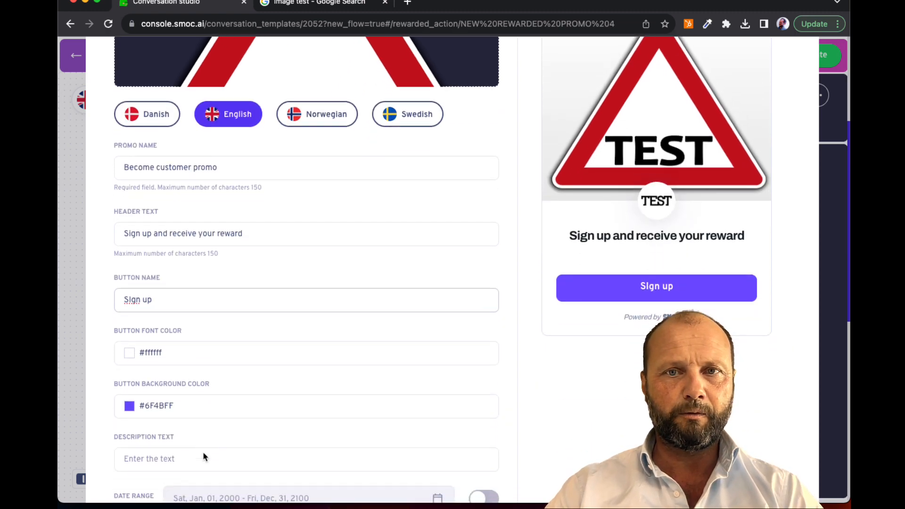
{"action": "scroll", "coordinate": [202, 452], "scroll_direction": "down", "scroll_amount": 2}
{"action": "scroll", "coordinate": [203, 451], "scroll_direction": "down", "scroll_amount": 8}
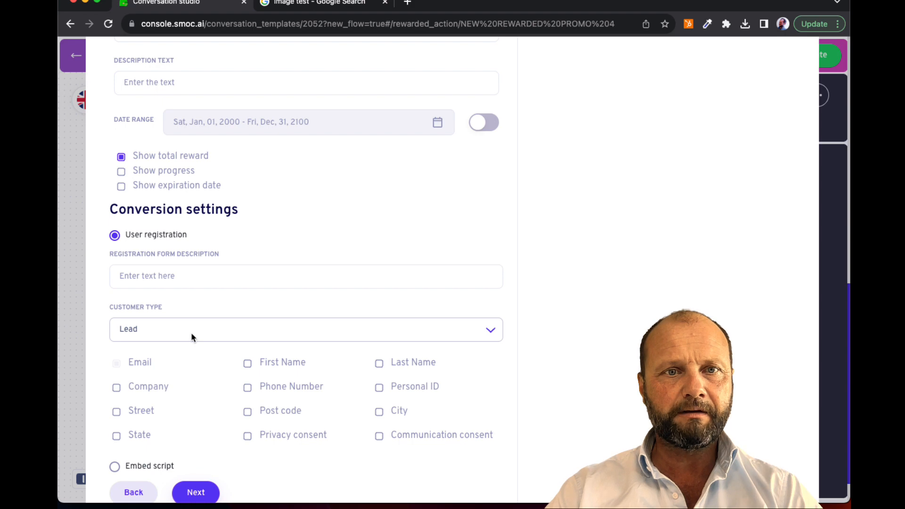
{"action": "left_click", "coordinate": [176, 277]}
{"action": "scroll", "coordinate": [184, 283], "scroll_direction": "up", "scroll_amount": 2}
{"action": "scroll", "coordinate": [190, 287], "scroll_direction": "up", "scroll_amount": 12}
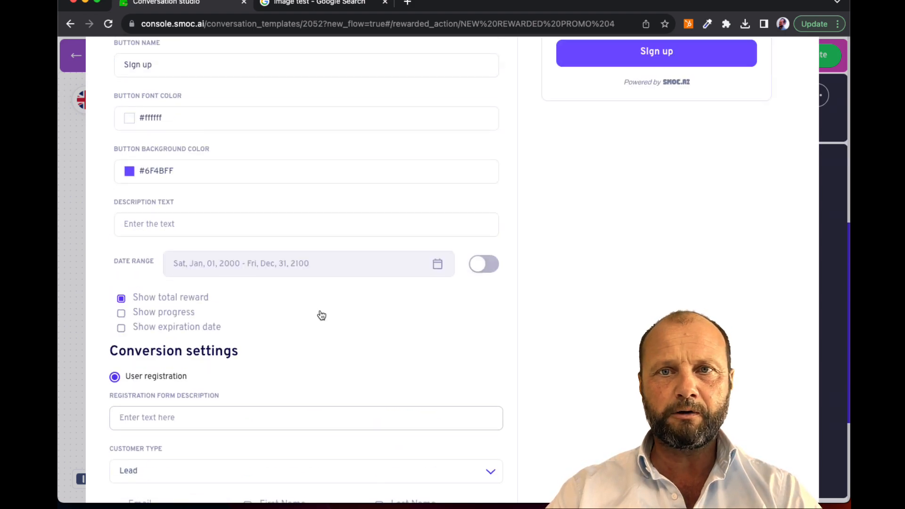
{"action": "left_click", "coordinate": [583, 352]}
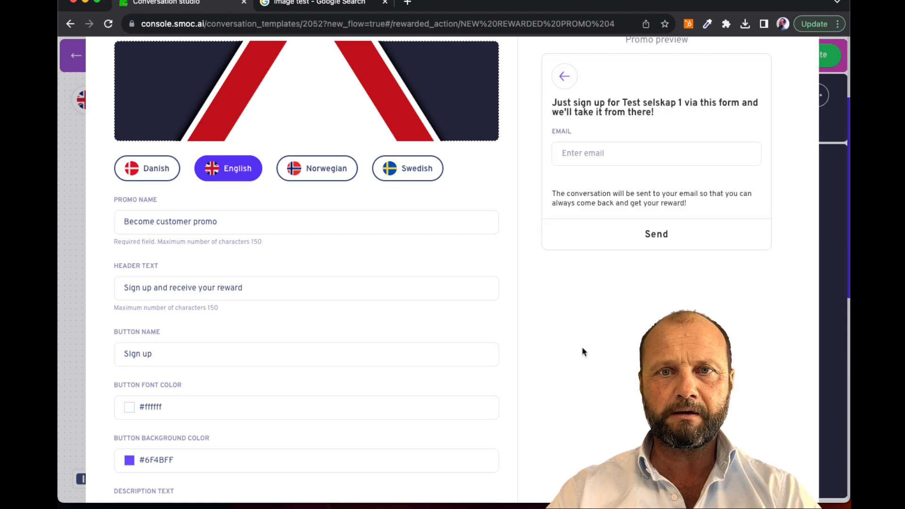
{"action": "scroll", "coordinate": [410, 339], "scroll_direction": "up", "scroll_amount": 1}
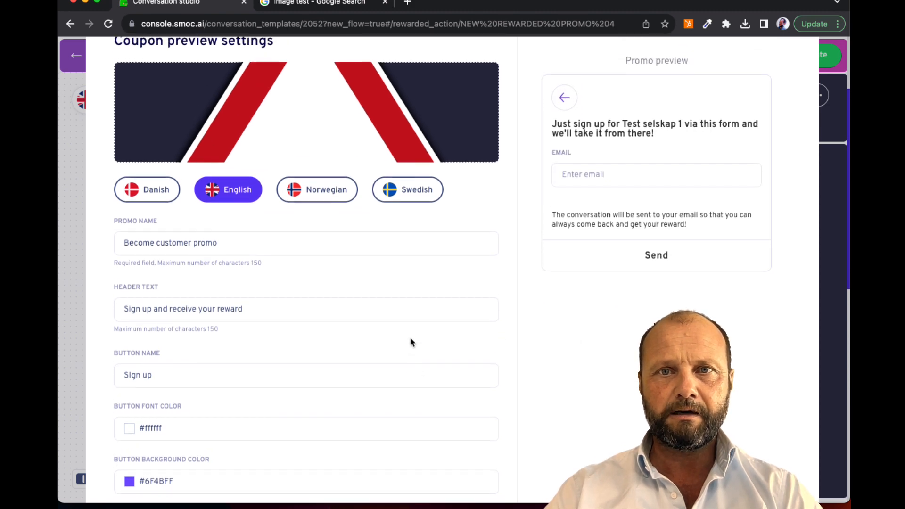
{"action": "scroll", "coordinate": [411, 338], "scroll_direction": "down", "scroll_amount": 8}
{"action": "scroll", "coordinate": [406, 344], "scroll_direction": "down", "scroll_amount": 4}
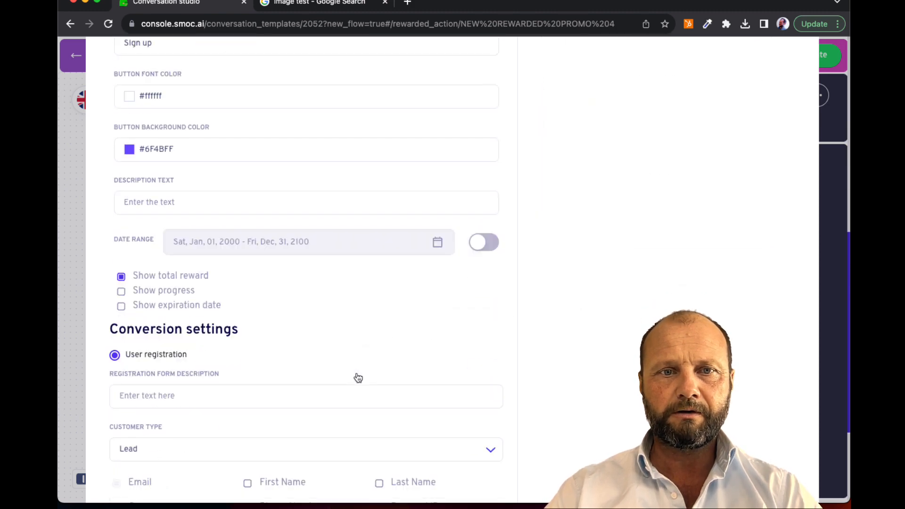
Enter "Sign up here" as the registration form description in the conversion settings
{"action": "left_click", "coordinate": [284, 371]}
{"action": "type", "text": "Sign "}
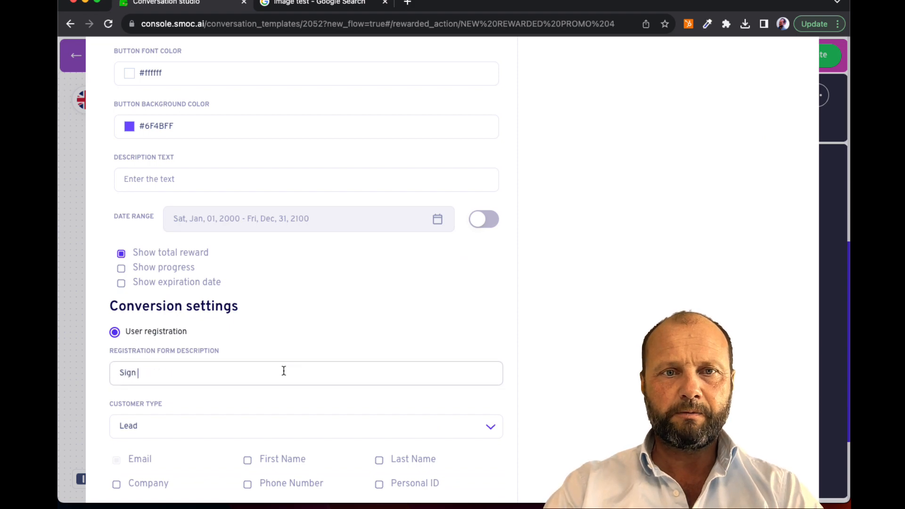
{"action": "type", "text": "uip here"}
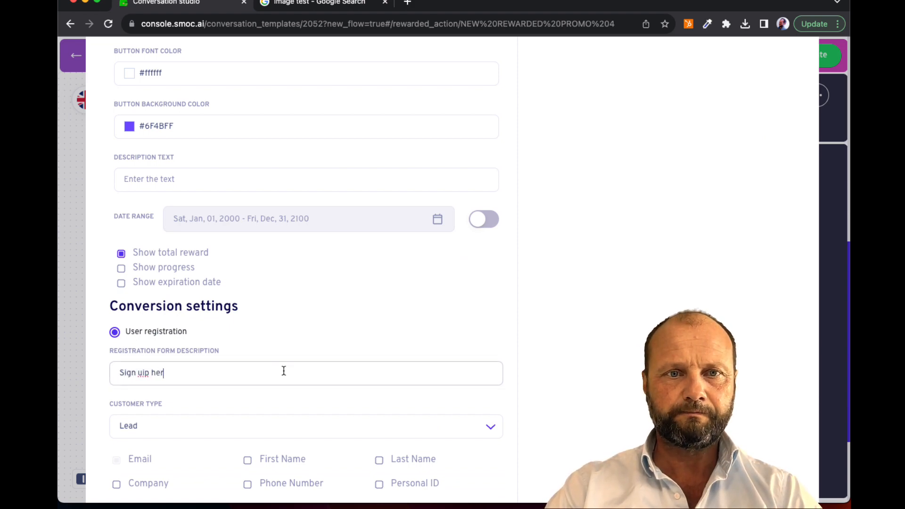
{"action": "key", "text": "Left"}
{"action": "key", "text": "Left"}
{"action": "key", "text": "Left"}
{"action": "key", "text": "Left"}
{"action": "key", "text": "Left"}
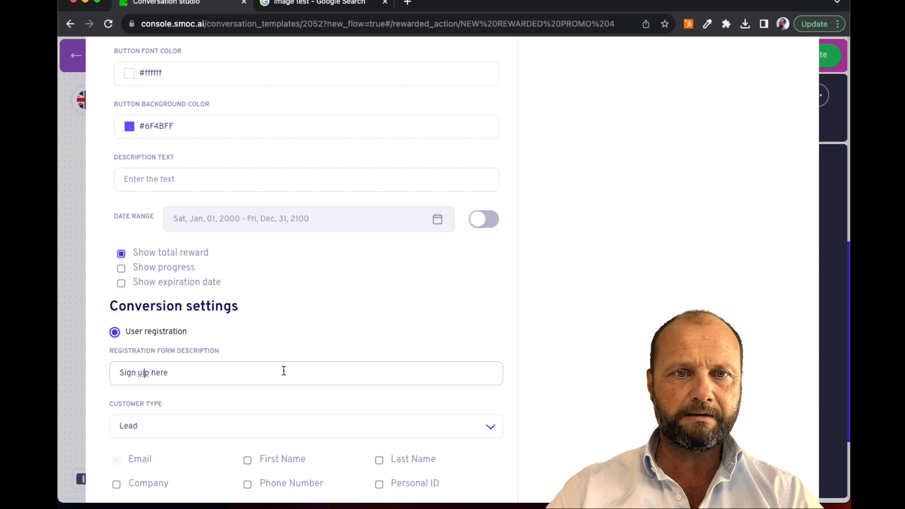
{"action": "key", "text": "BackSpace"}
Include the First Name and Last Name fields in the registration form and continue to the price settings
{"action": "scroll", "coordinate": [284, 415], "scroll_direction": "down", "scroll_amount": 3}
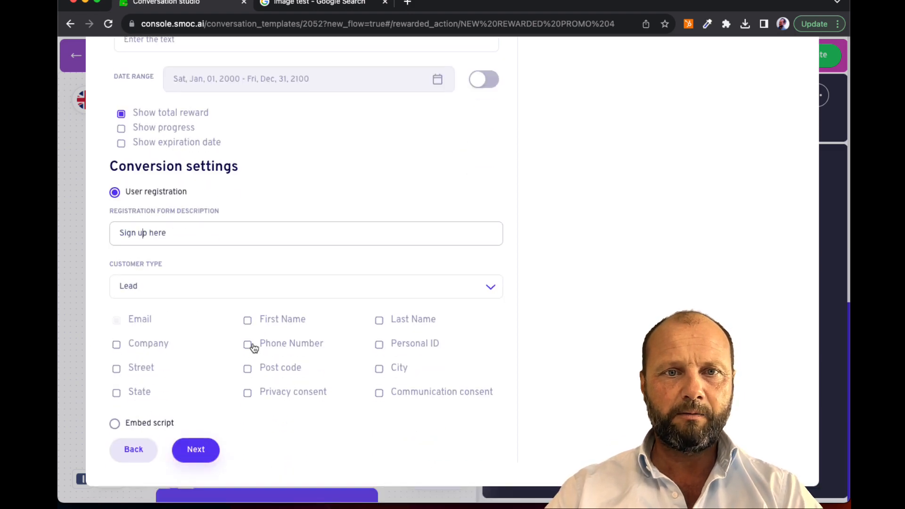
{"action": "left_click", "coordinate": [247, 321]}
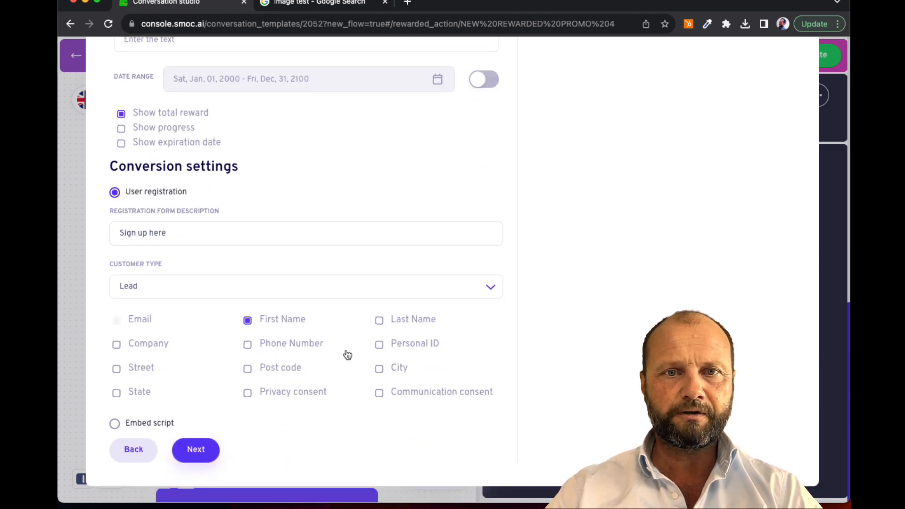
{"action": "left_click", "coordinate": [379, 322]}
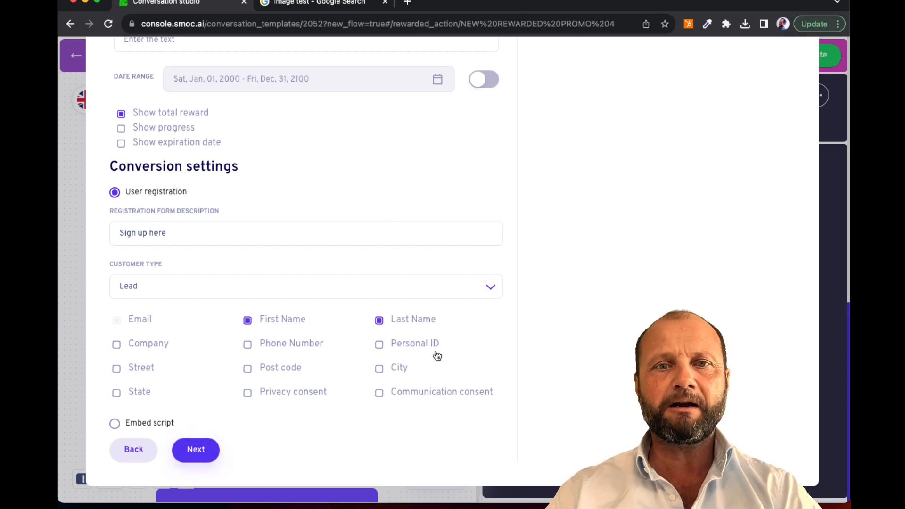
{"action": "left_click", "coordinate": [204, 453]}
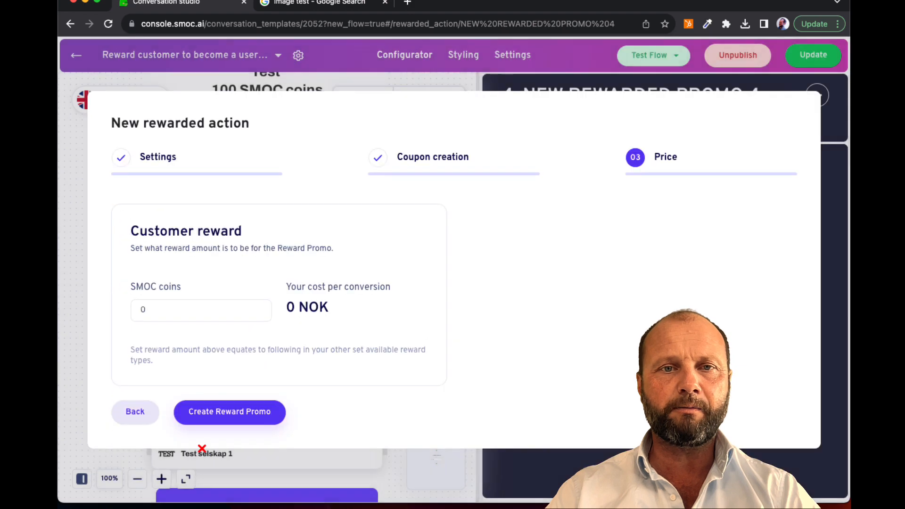
Set the customer reward to 1000 SMOC coins and create the reward promo
{"action": "double_click", "coordinate": [206, 314]}
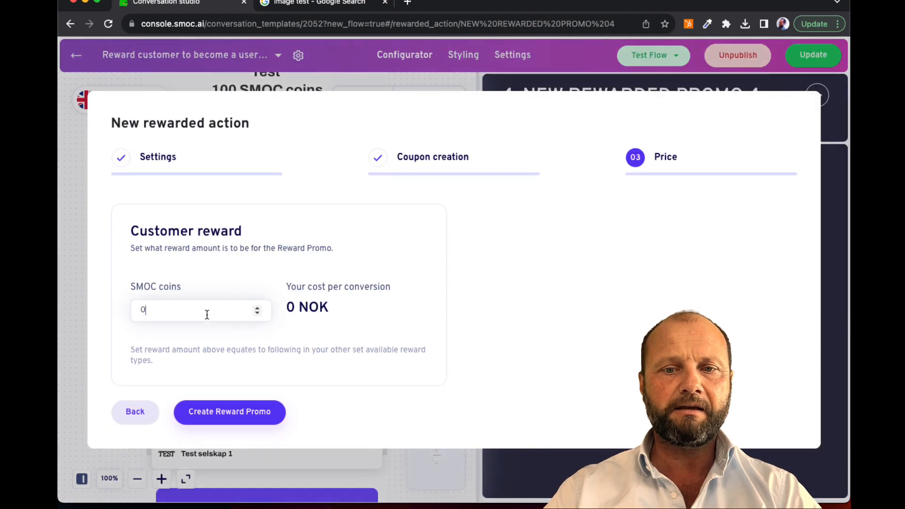
{"action": "type", "text": "1000"}
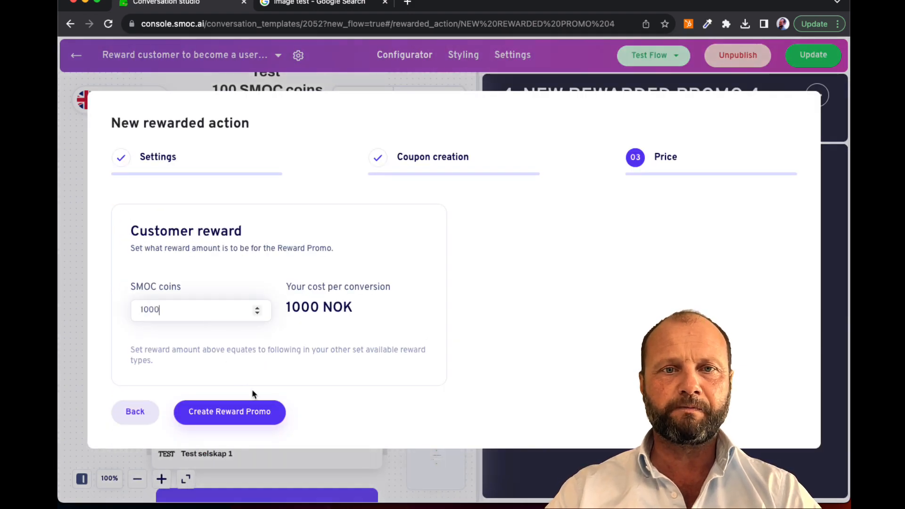
{"action": "left_click", "coordinate": [250, 417]}
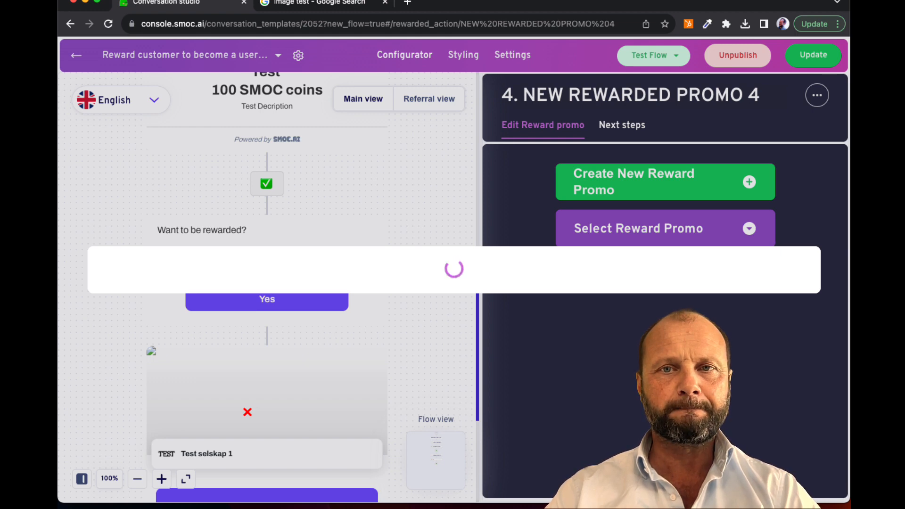
Preview the new promo's sign-up form in the flow, return to the promo card, and update the flow
{"action": "scroll", "coordinate": [268, 380], "scroll_direction": "down", "scroll_amount": 3}
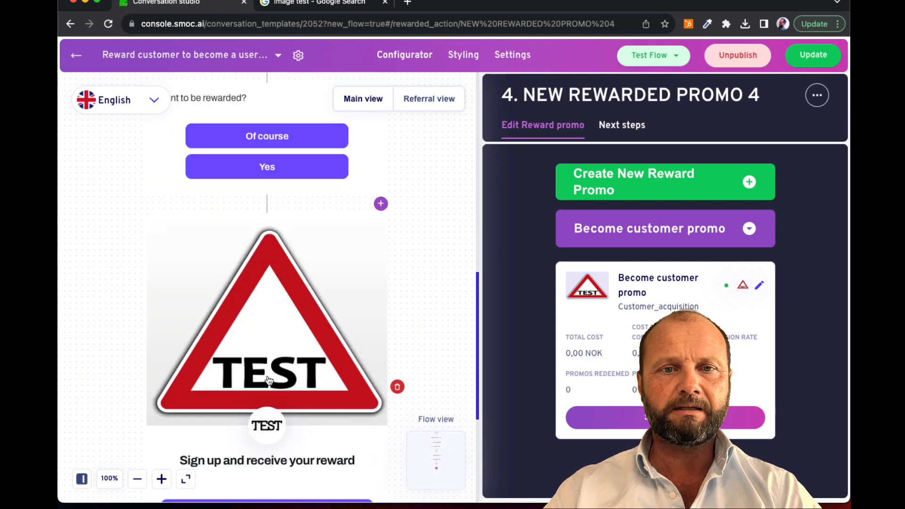
{"action": "scroll", "coordinate": [268, 380], "scroll_direction": "down", "scroll_amount": 3}
{"action": "left_click", "coordinate": [267, 380]}
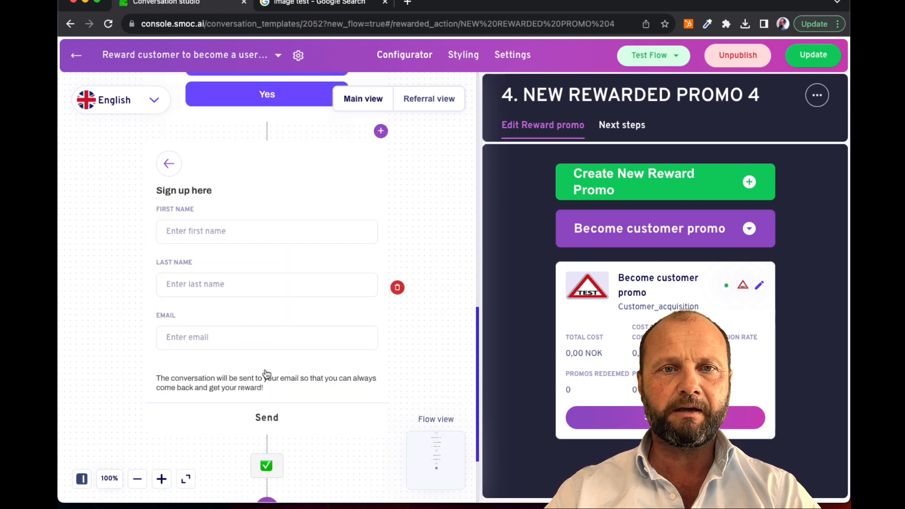
{"action": "left_click", "coordinate": [169, 165]}
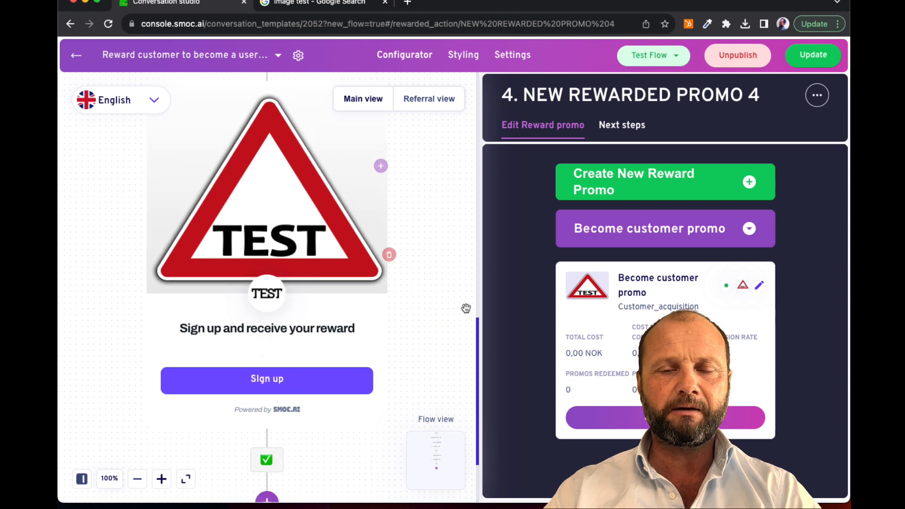
{"action": "left_click", "coordinate": [818, 59]}
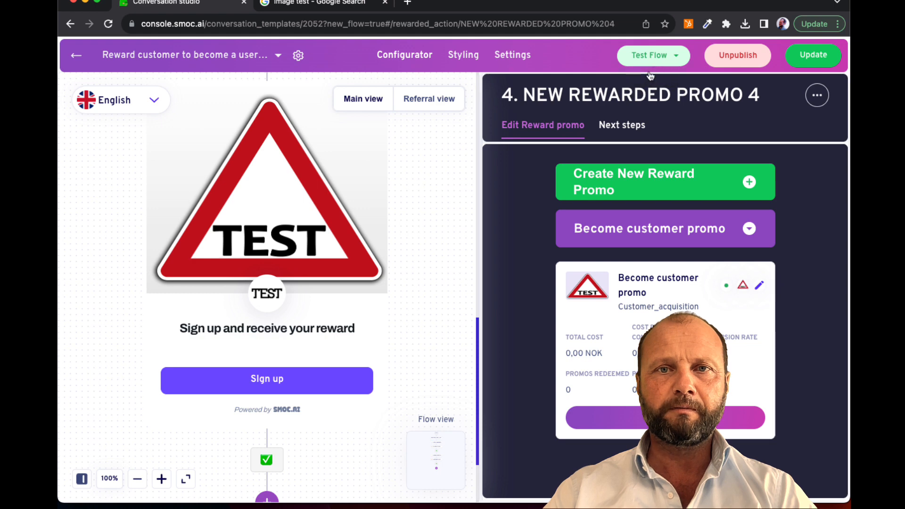
Copy the reward flow URL from the flow's general settings and open it in a new incognito window
{"action": "left_click", "coordinate": [525, 63]}
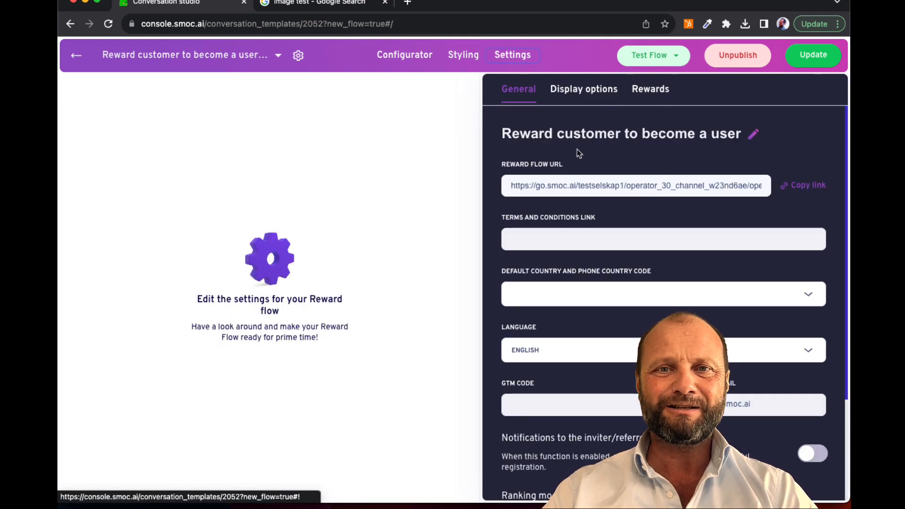
{"action": "left_click", "coordinate": [804, 185]}
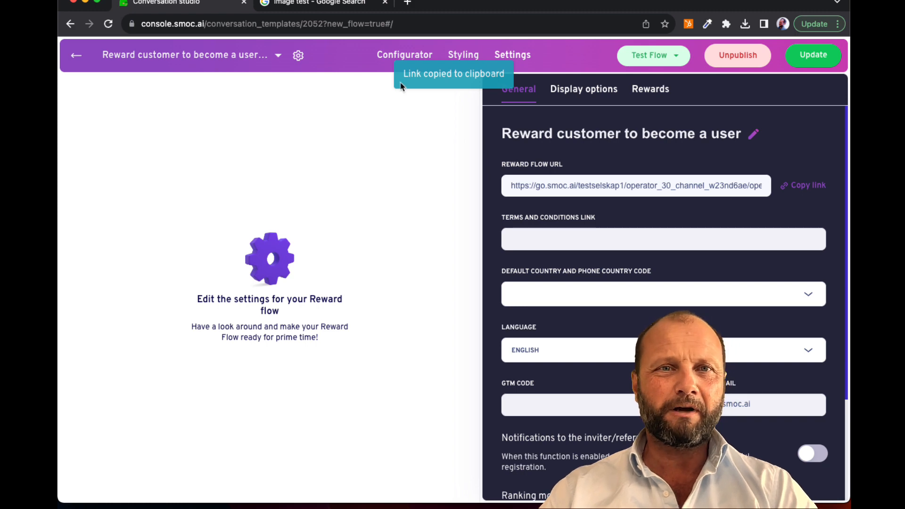
{"action": "key", "text": "super+shift+n"}
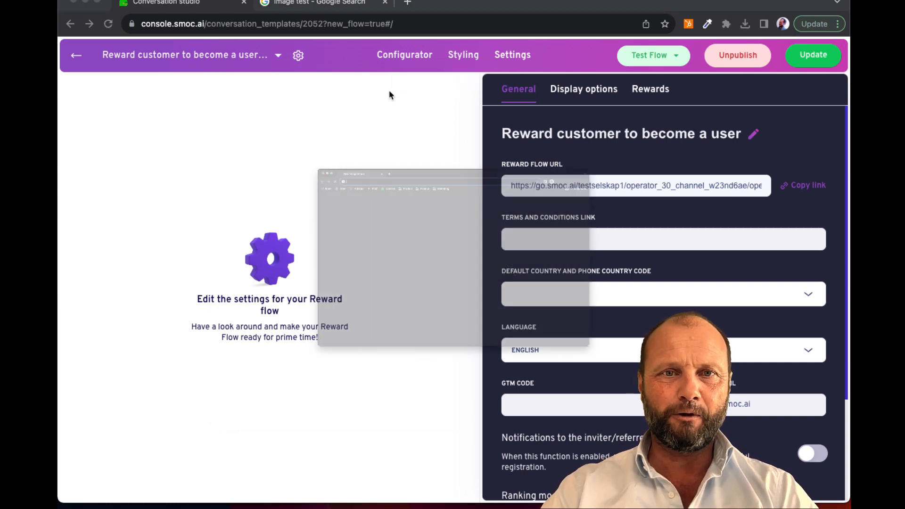
{"action": "key", "text": "super+v"}
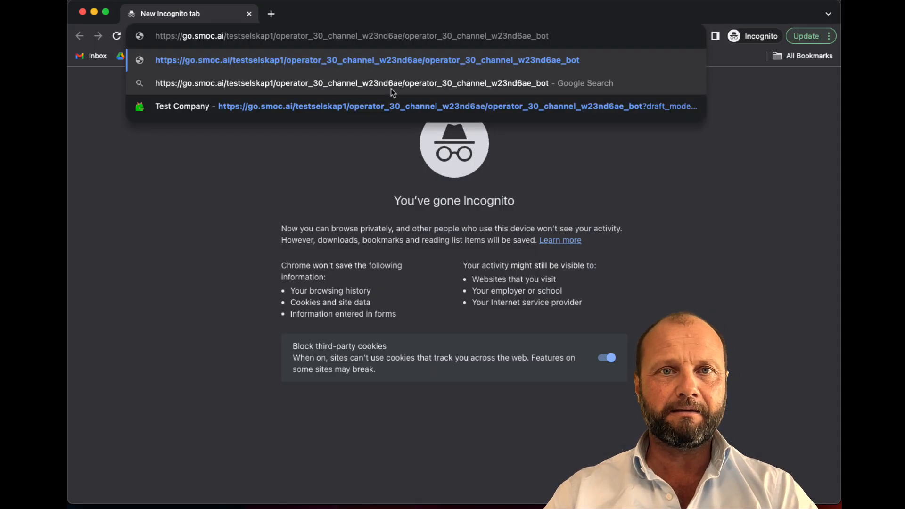
{"action": "key", "text": "Return"}
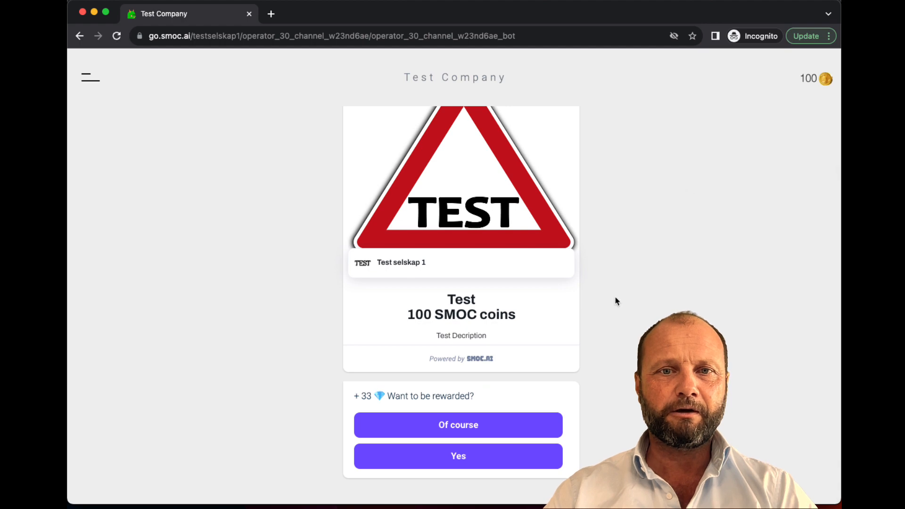
Answer "Yes" to the "Want to be rewarded?" question, check the live conversation, and close the test window
{"action": "left_click", "coordinate": [507, 456]}
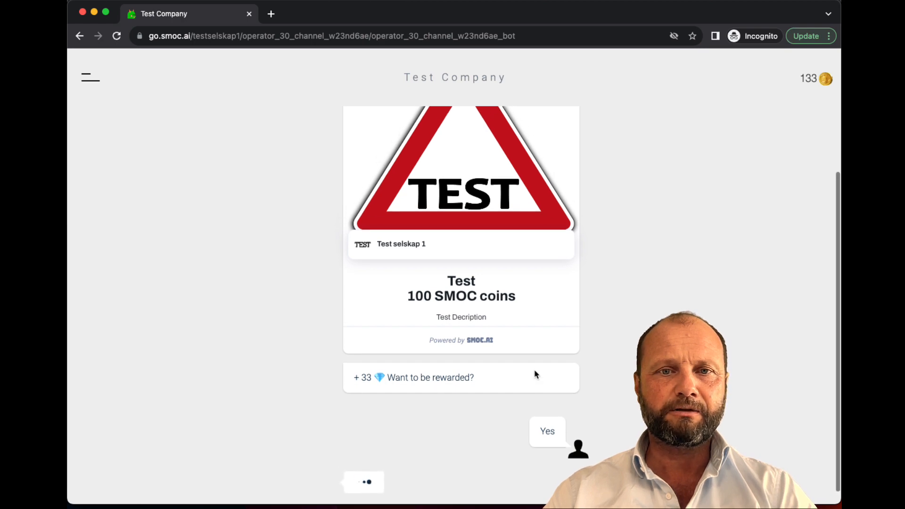
{"action": "scroll", "coordinate": [534, 374], "scroll_direction": "up", "scroll_amount": 4}
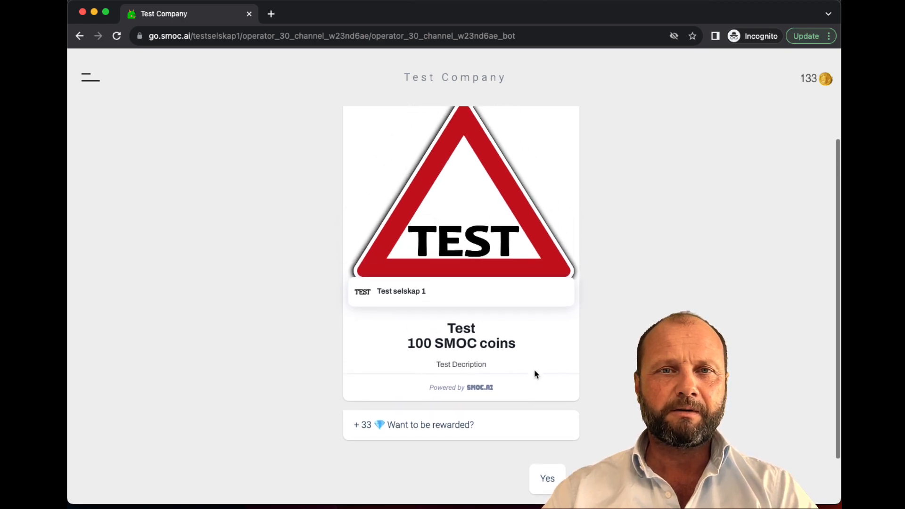
{"action": "scroll", "coordinate": [534, 374], "scroll_direction": "down", "scroll_amount": 4}
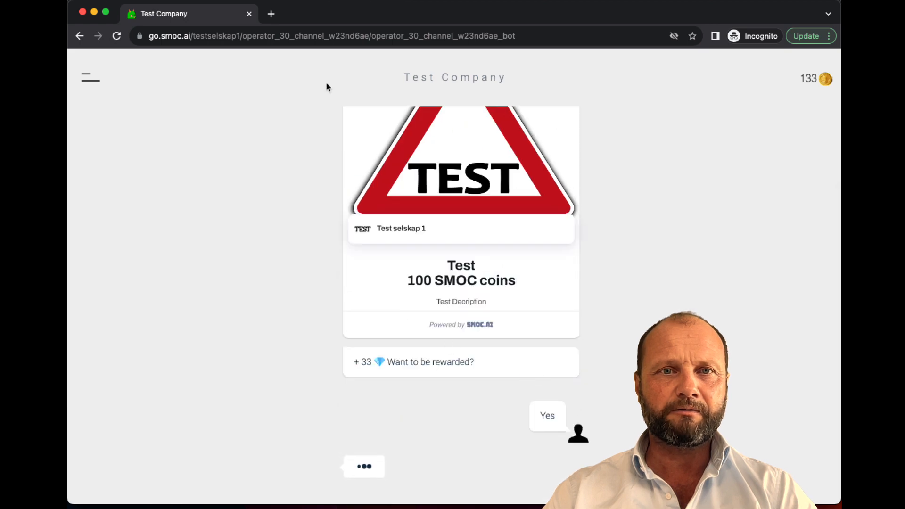
{"action": "left_click", "coordinate": [248, 14]}
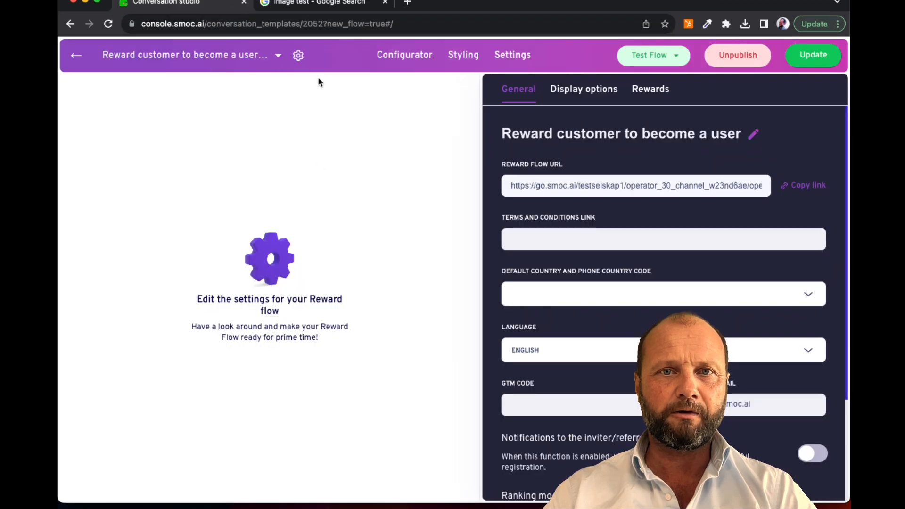
Return to the flow configurator, update the flow, and reopen its copied URL in a new incognito window
{"action": "left_click", "coordinate": [395, 55]}
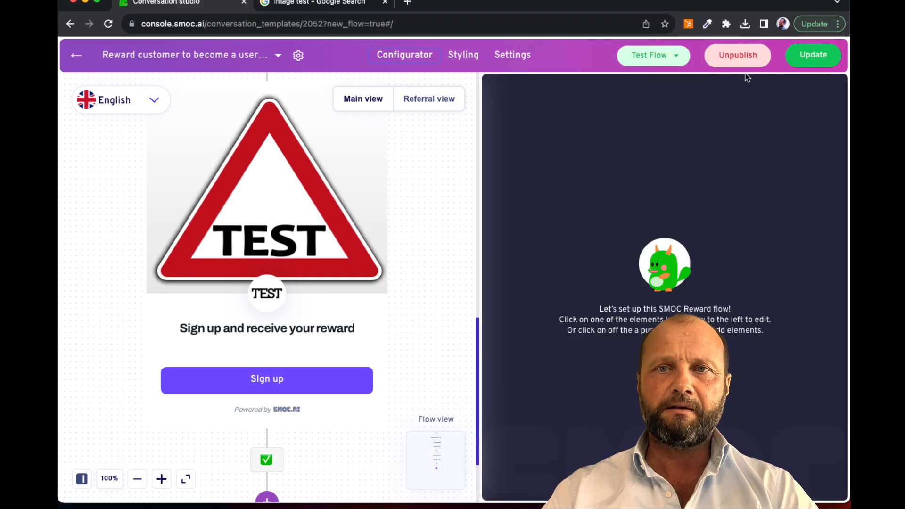
{"action": "left_click", "coordinate": [820, 60]}
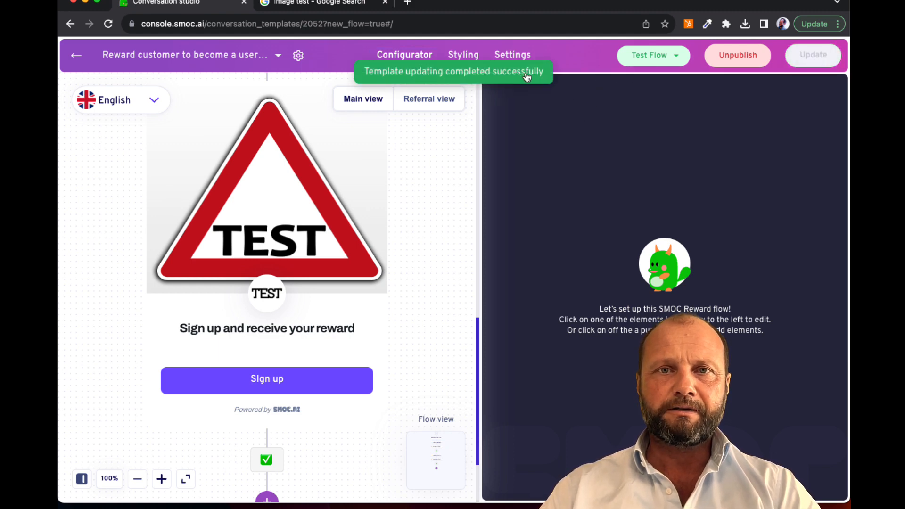
{"action": "key", "text": "super+shift+n"}
{"action": "key", "text": "super+v"}
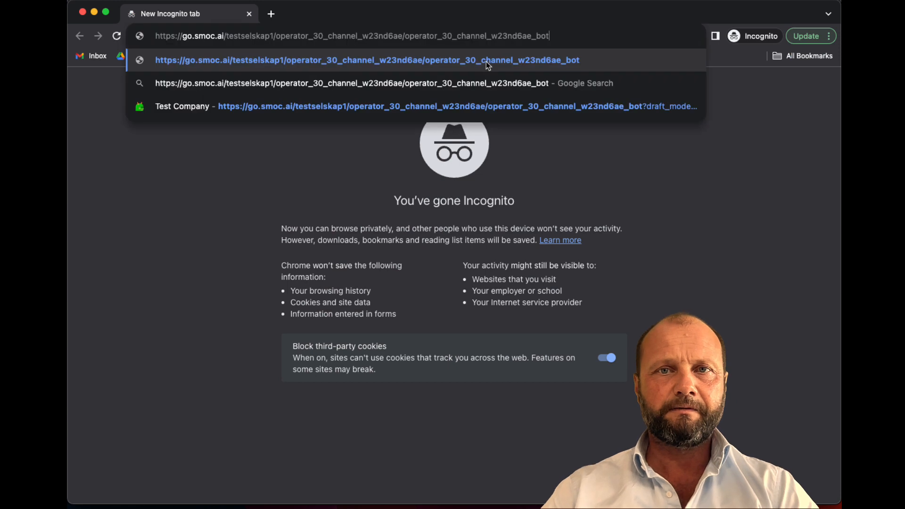
{"action": "key", "text": "Return"}
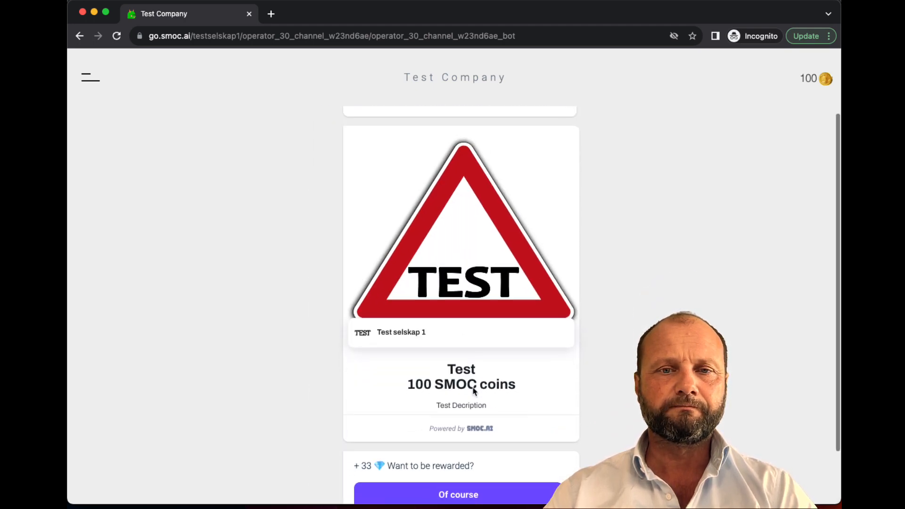
Answer "Yes" to the reward question and fill the promo's sign-up form with the saved first name, last name and email
{"action": "left_click", "coordinate": [461, 456]}
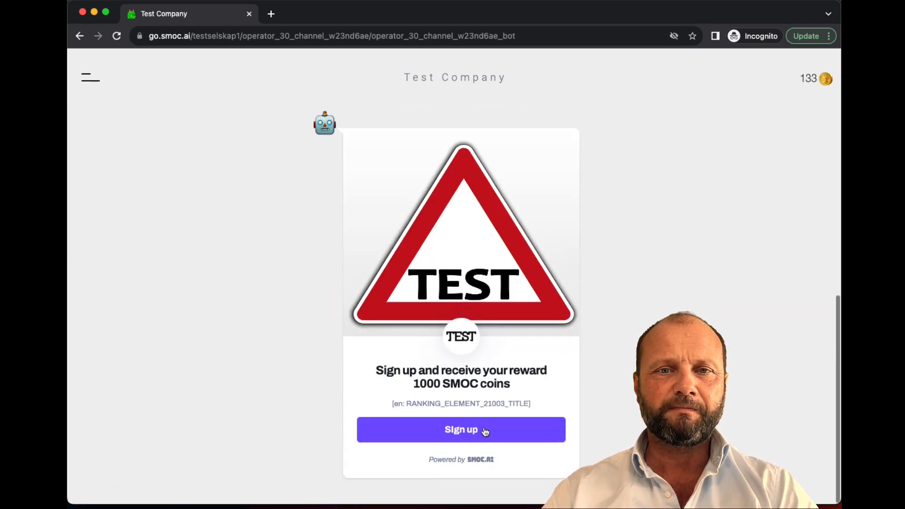
{"action": "left_click", "coordinate": [468, 432]}
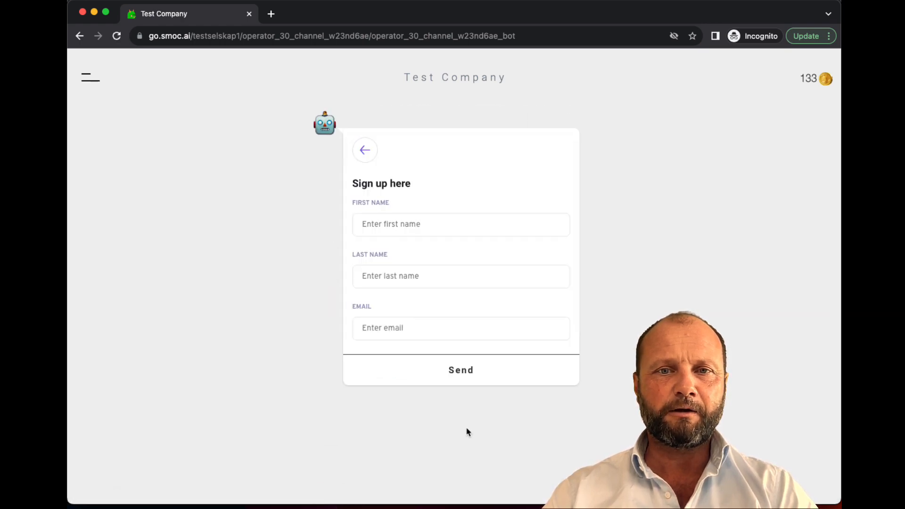
{"action": "left_click", "coordinate": [412, 231]}
{"action": "left_click", "coordinate": [416, 273]}
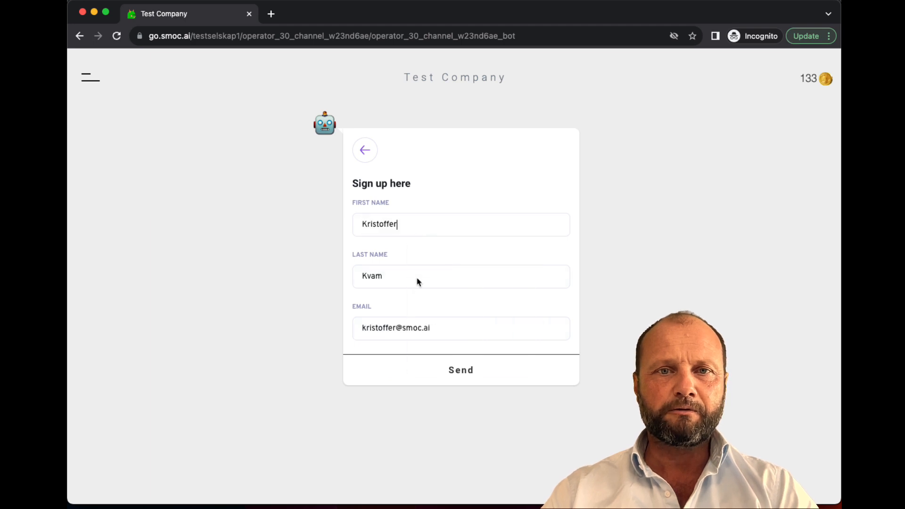
Replace the username part of the form's email address with a test one, send the registration, and close the test window
{"action": "double_click", "coordinate": [396, 326]}
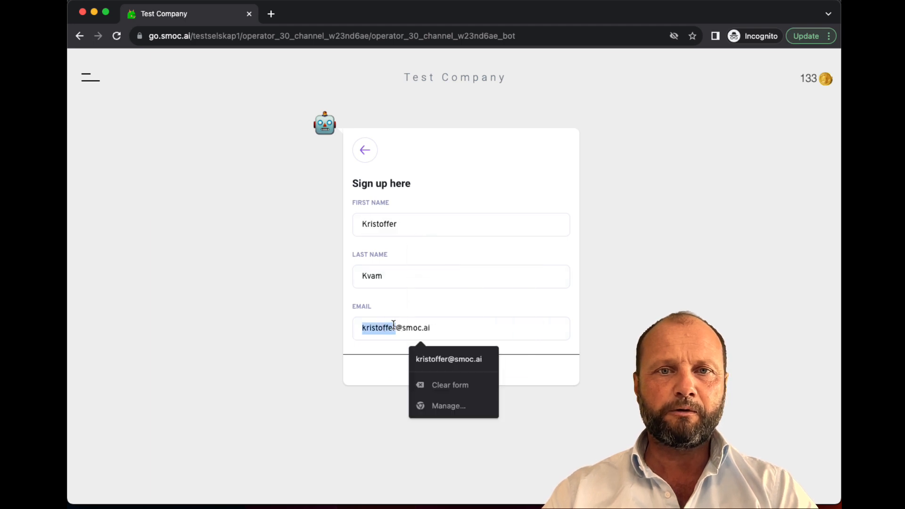
{"action": "left_click", "coordinate": [461, 367]}
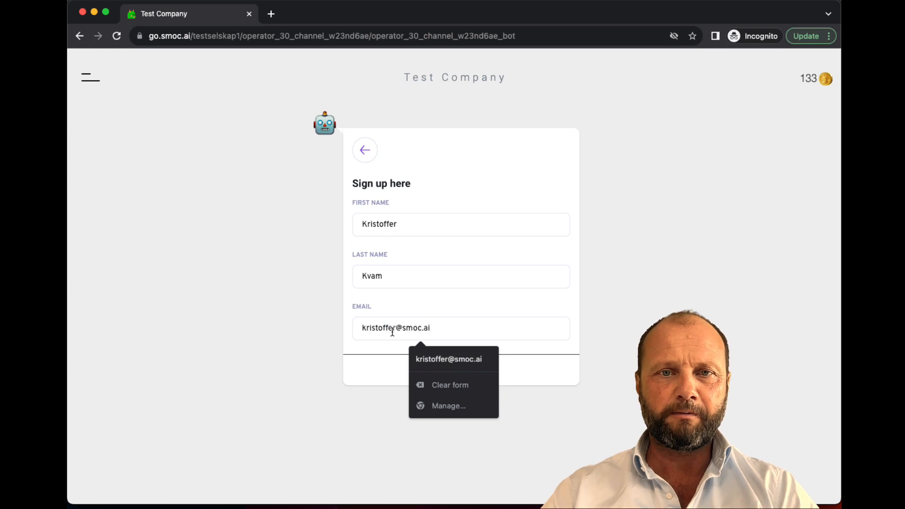
{"action": "double_click", "coordinate": [393, 328]}
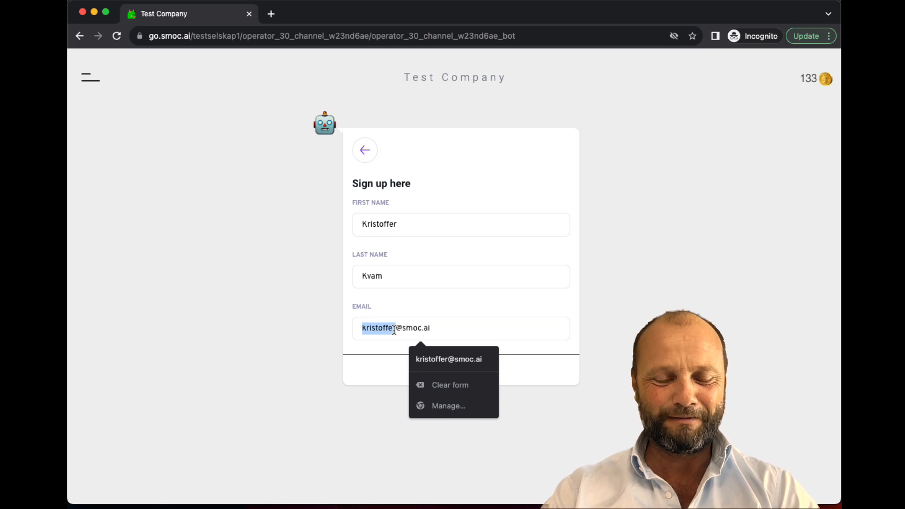
{"action": "key", "text": "BackSpace"}
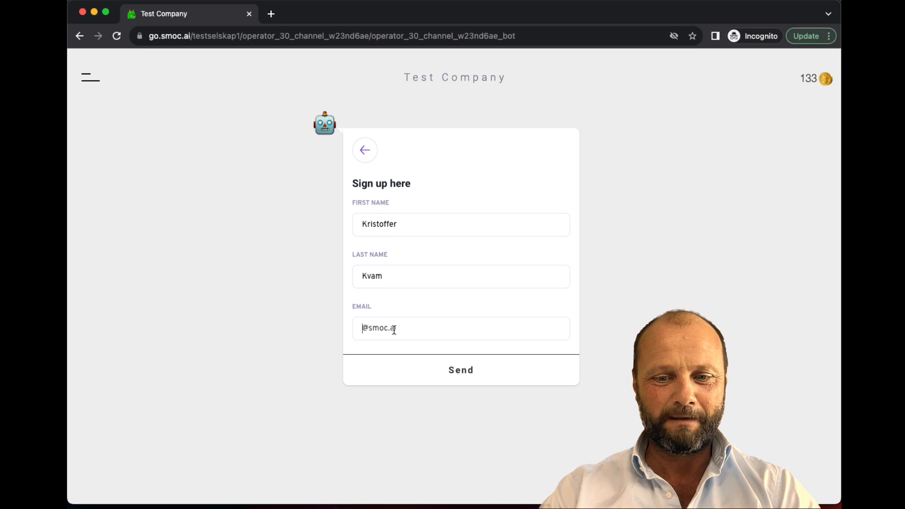
{"action": "type", "text": "videoman"}
{"action": "type", "text": "erkvam"}
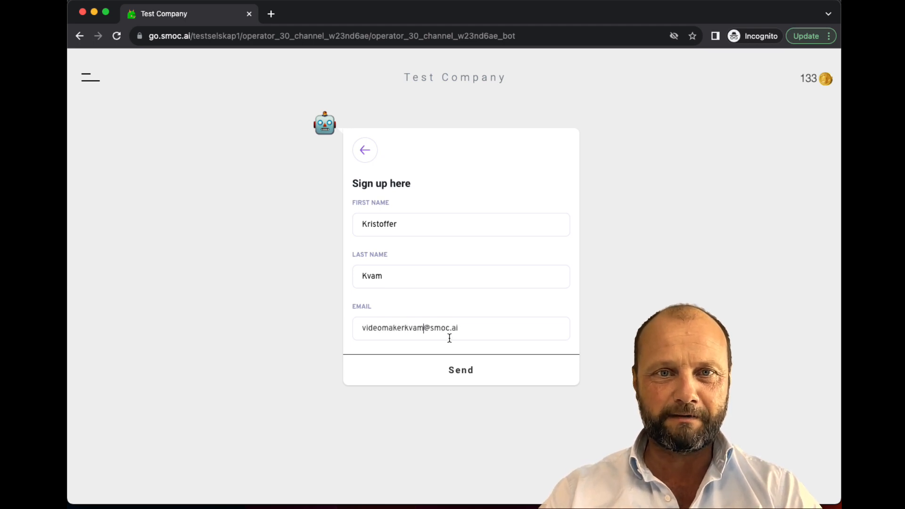
{"action": "left_click", "coordinate": [454, 373]}
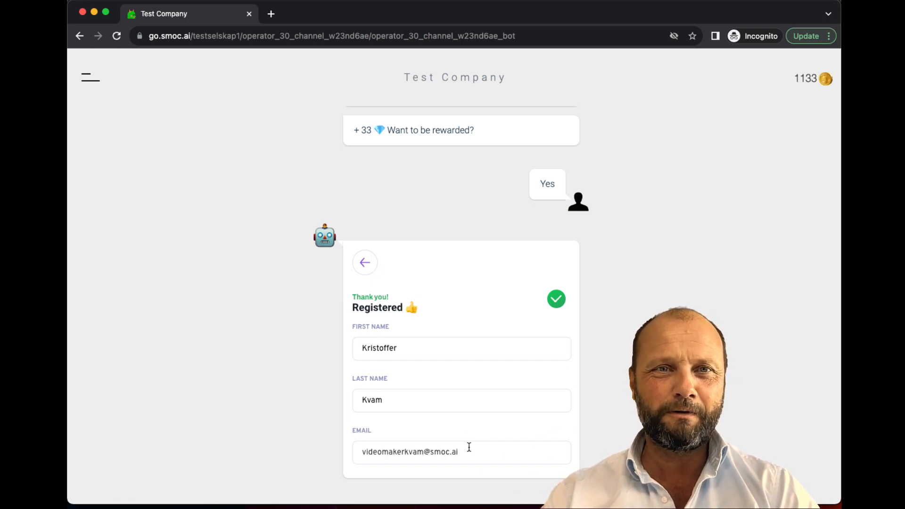
{"action": "left_click", "coordinate": [249, 14]}
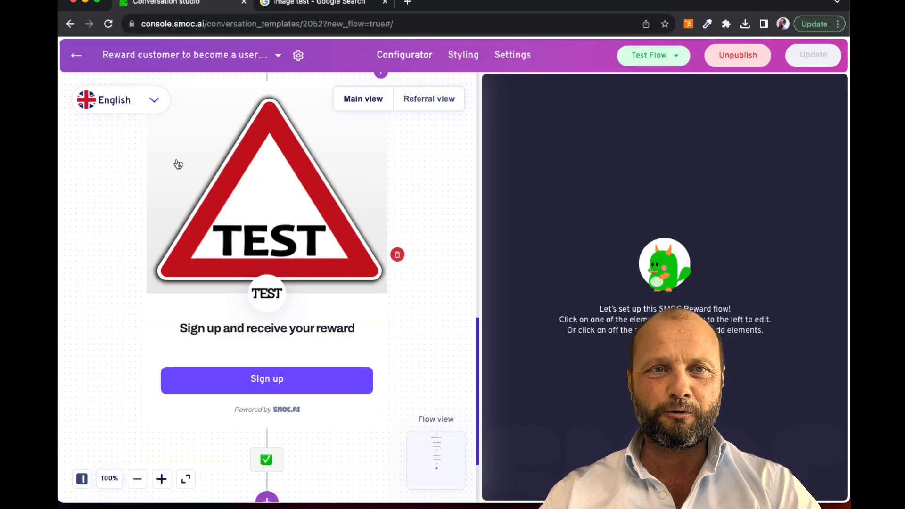
Leave the flow editor, open the company's contacts, and expand the newly registered contact's details
{"action": "left_click", "coordinate": [79, 59]}
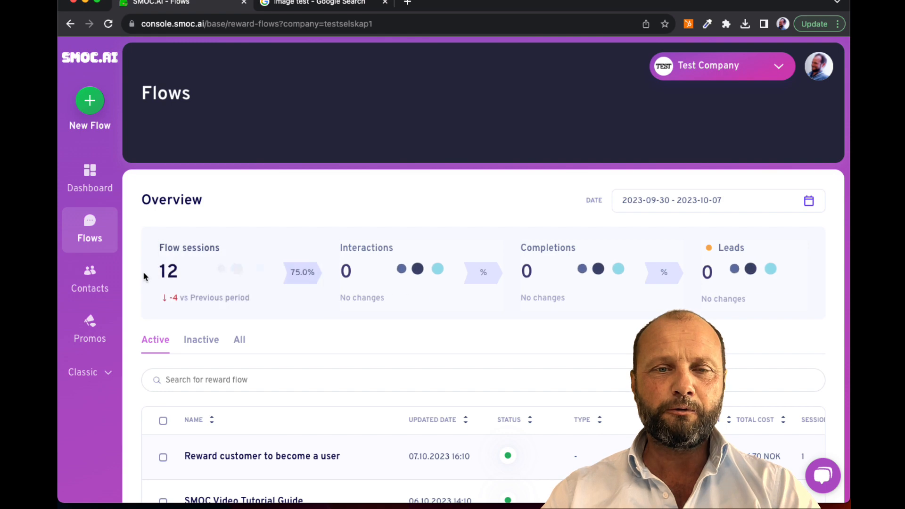
{"action": "left_click", "coordinate": [104, 278]}
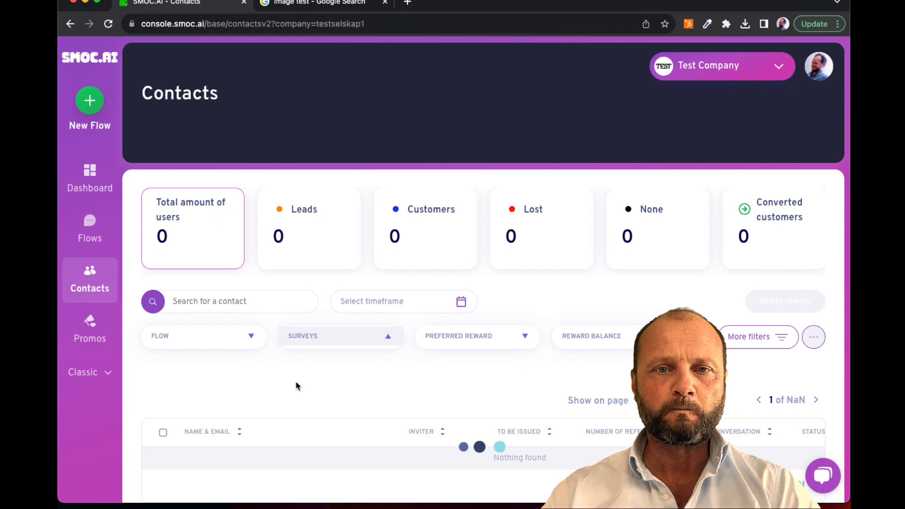
{"action": "scroll", "coordinate": [296, 381], "scroll_direction": "down", "scroll_amount": 2}
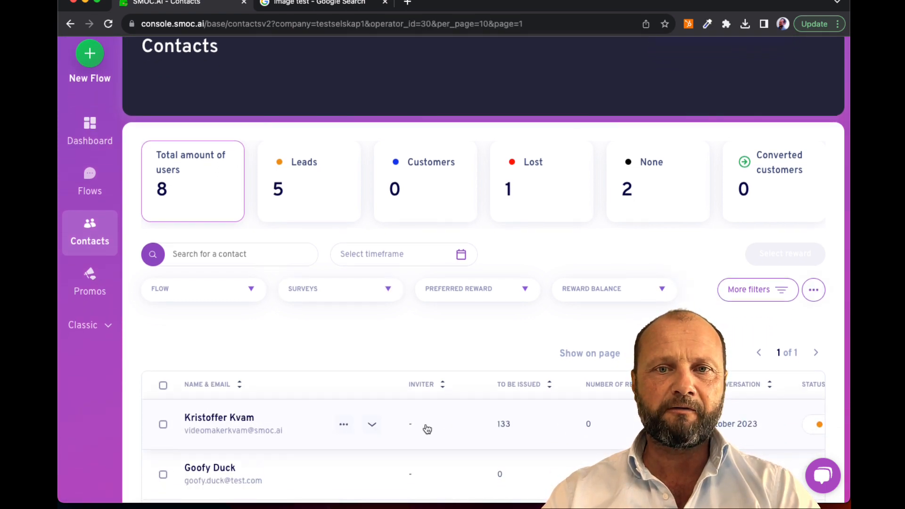
{"action": "left_click", "coordinate": [453, 426]}
{"action": "scroll", "coordinate": [484, 420], "scroll_direction": "down", "scroll_amount": 3}
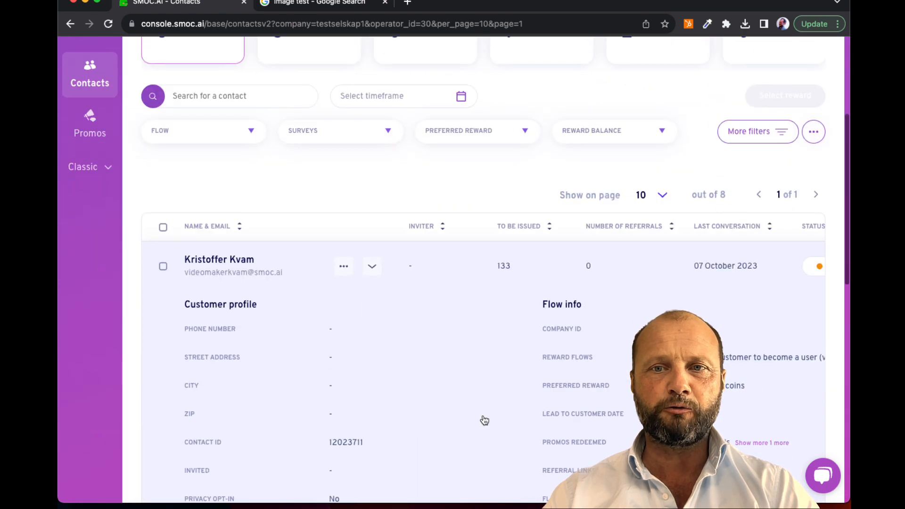
Examine the new contact's lead status, reward amount to be issued, flow info and the available contact actions
{"action": "scroll", "coordinate": [482, 415], "scroll_direction": "right", "scroll_amount": 2}
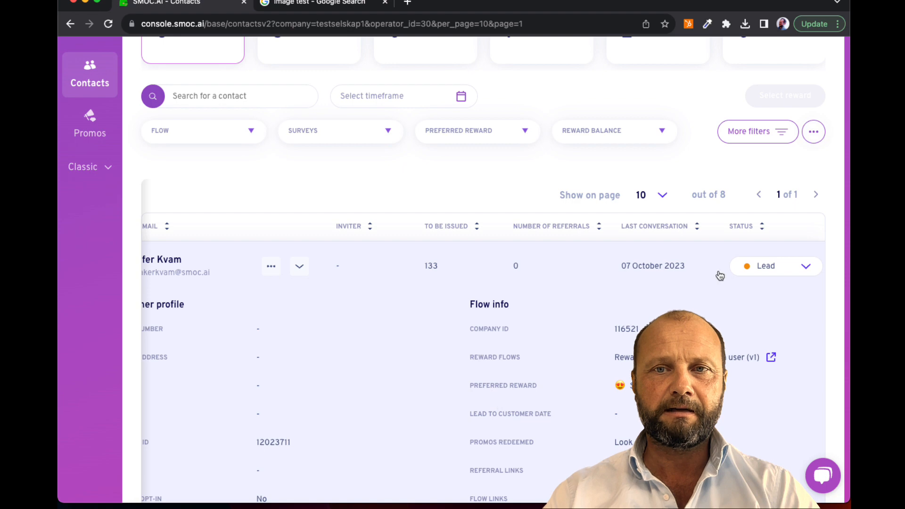
{"action": "left_click", "coordinate": [790, 268]}
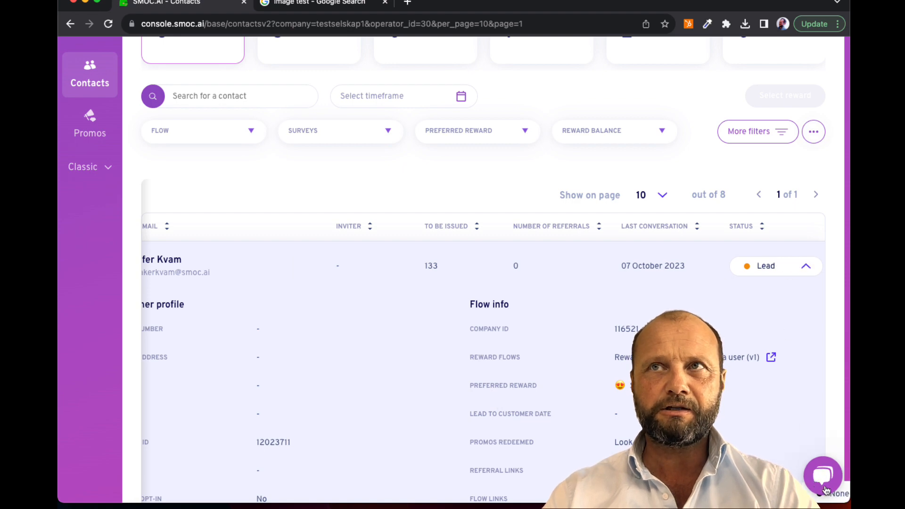
{"action": "scroll", "coordinate": [830, 496], "scroll_direction": "down", "scroll_amount": 1}
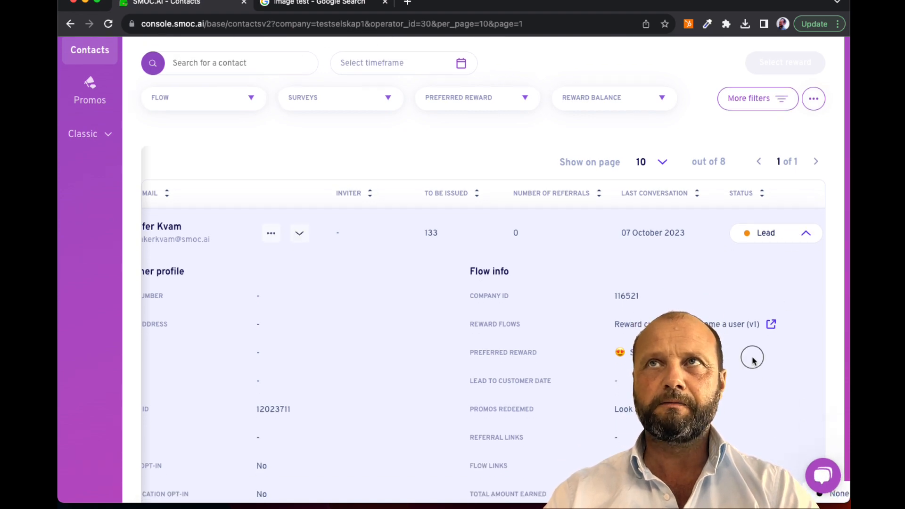
{"action": "scroll", "coordinate": [686, 289], "scroll_direction": "left", "scroll_amount": 4}
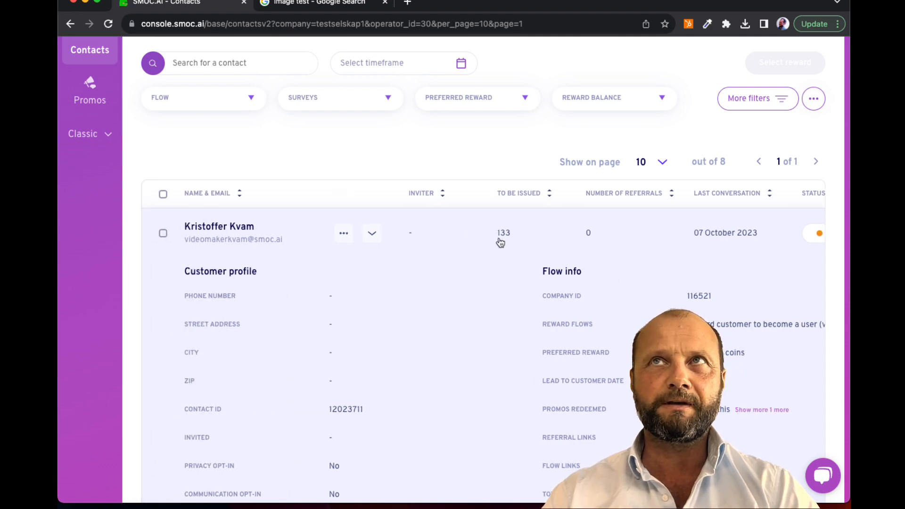
{"action": "left_click", "coordinate": [811, 100]}
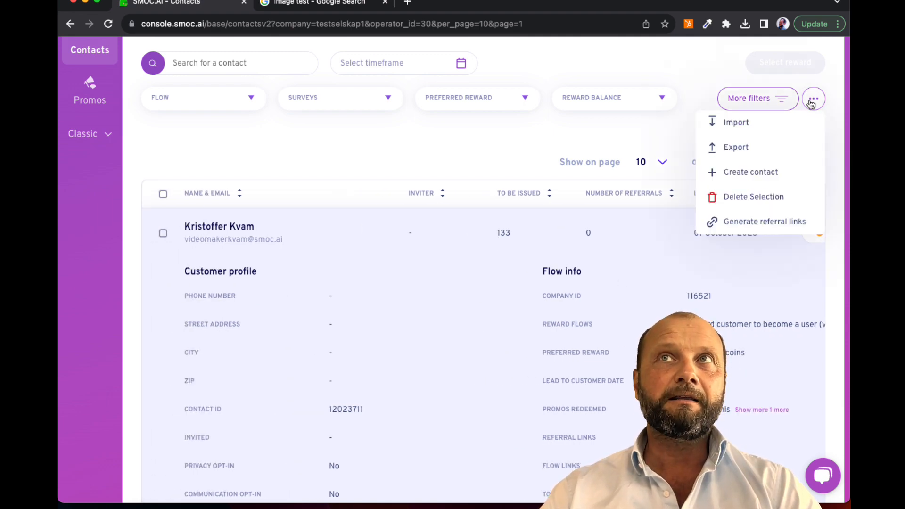
{"action": "left_click", "coordinate": [811, 103]}
{"action": "scroll", "coordinate": [452, 268], "scroll_direction": "down", "scroll_amount": 2}
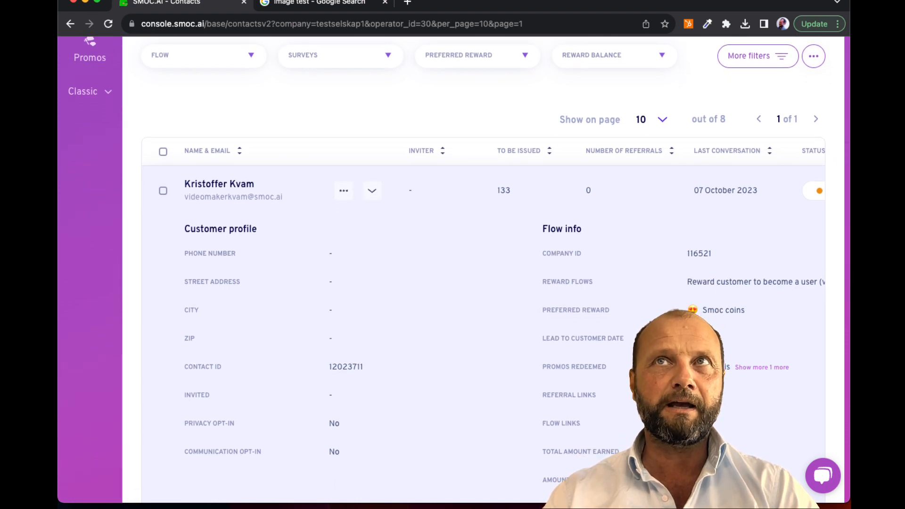
{"action": "key", "text": "super+minus"}
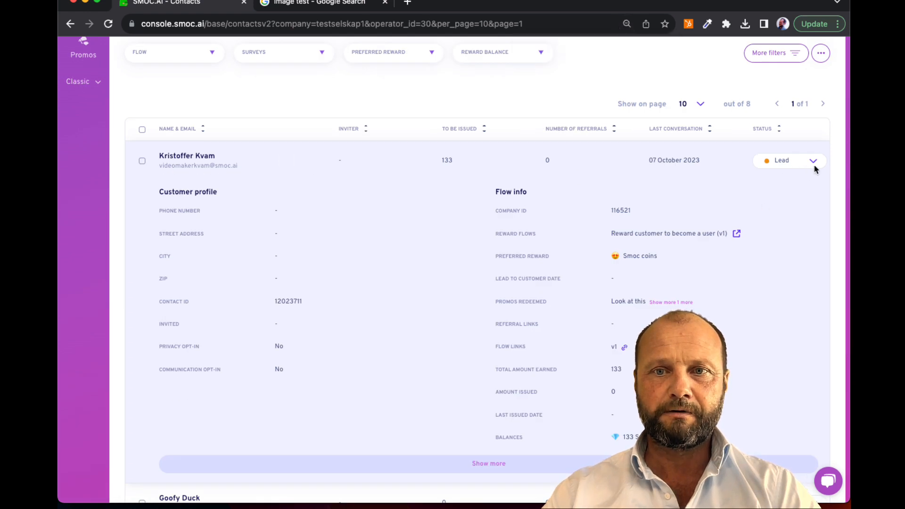
{"action": "scroll", "coordinate": [780, 249], "scroll_direction": "down", "scroll_amount": 1}
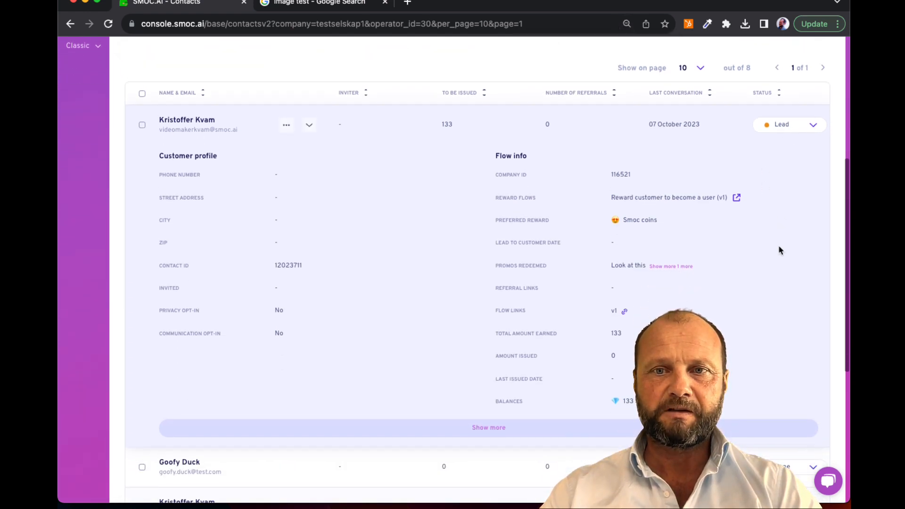
Change the newly registered contact's status from Lead to Customer
{"action": "scroll", "coordinate": [780, 250], "scroll_direction": "down", "scroll_amount": 1}
{"action": "scroll", "coordinate": [781, 250], "scroll_direction": "up", "scroll_amount": 1}
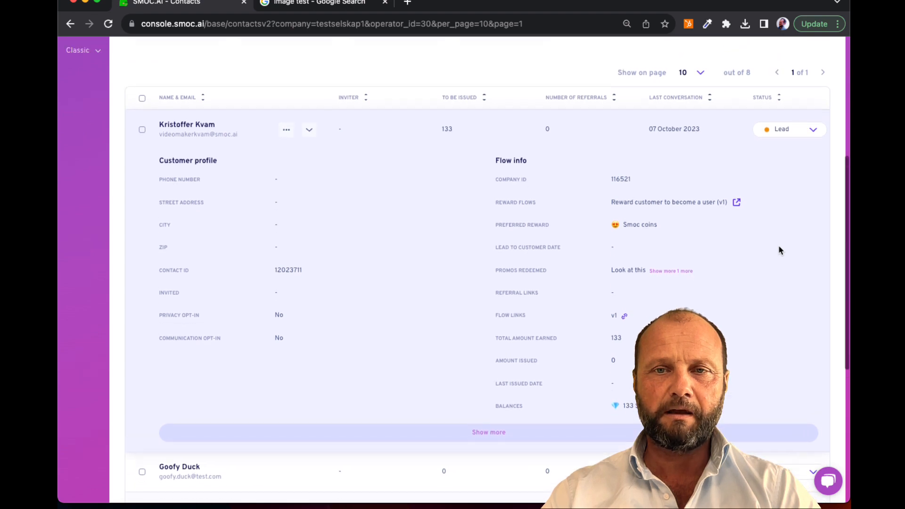
{"action": "left_click", "coordinate": [793, 152]}
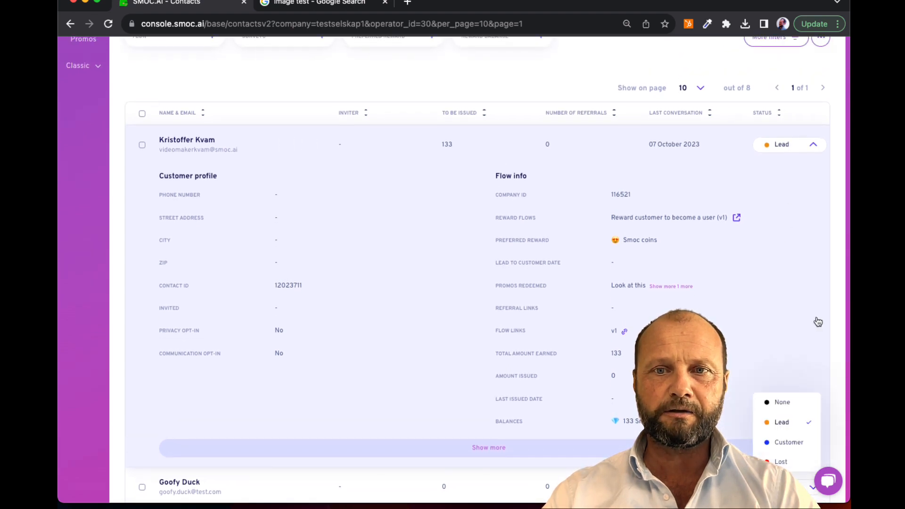
{"action": "left_click", "coordinate": [788, 440]}
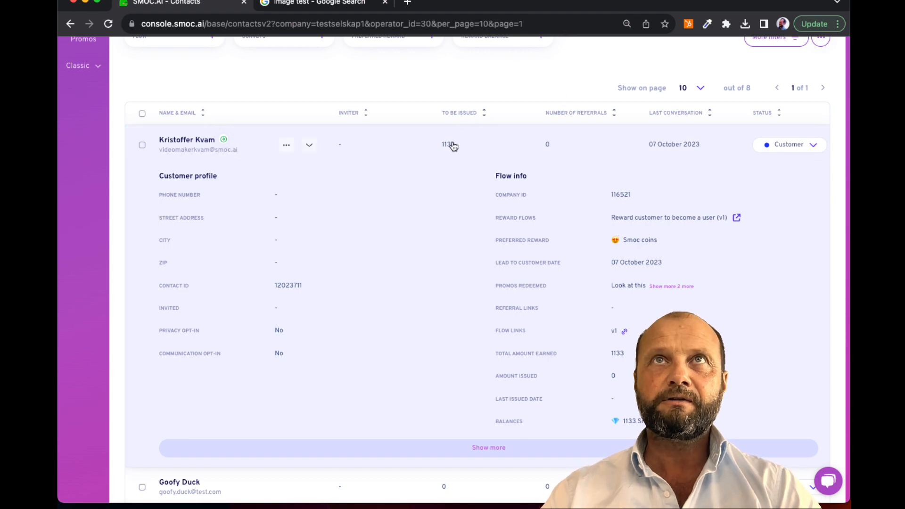
Enlarge the contacts page and check the converted contact's reward amount to be issued
{"action": "key", "text": "super+equal"}
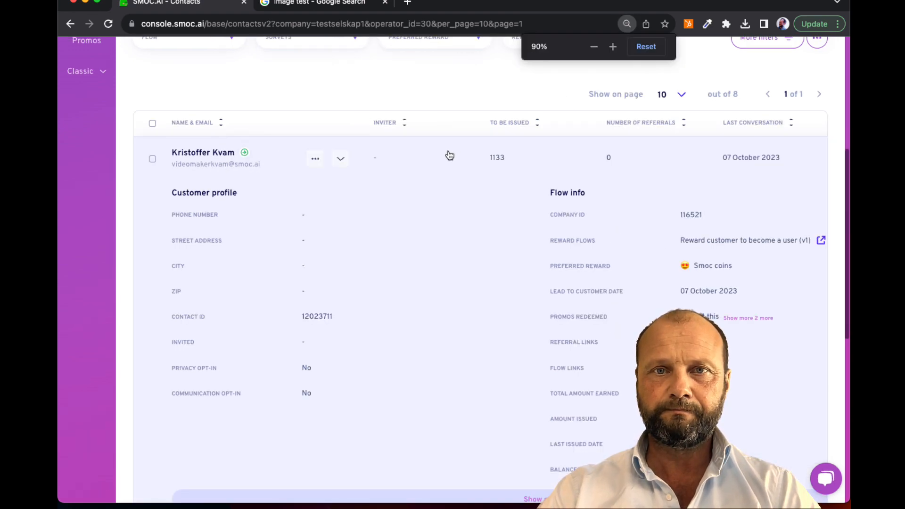
{"action": "key", "text": "super+equal"}
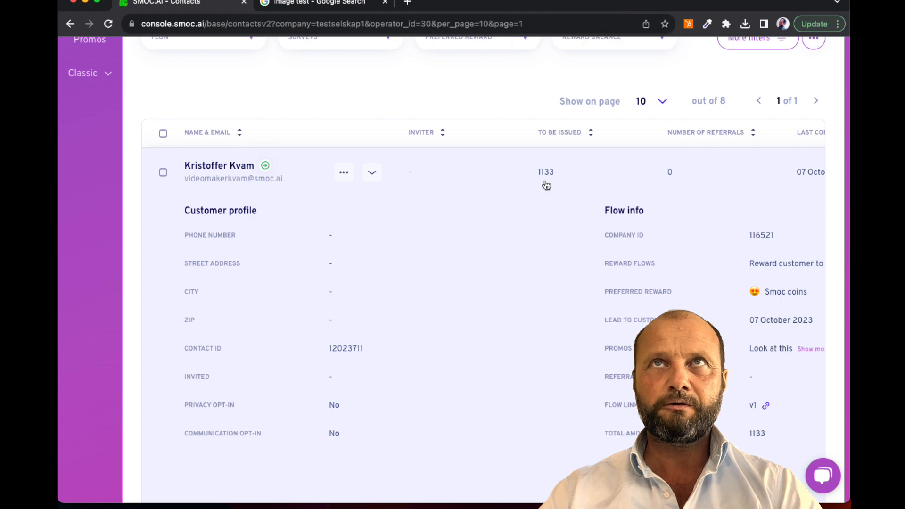
{"action": "scroll", "coordinate": [634, 206], "scroll_direction": "right", "scroll_amount": 1}
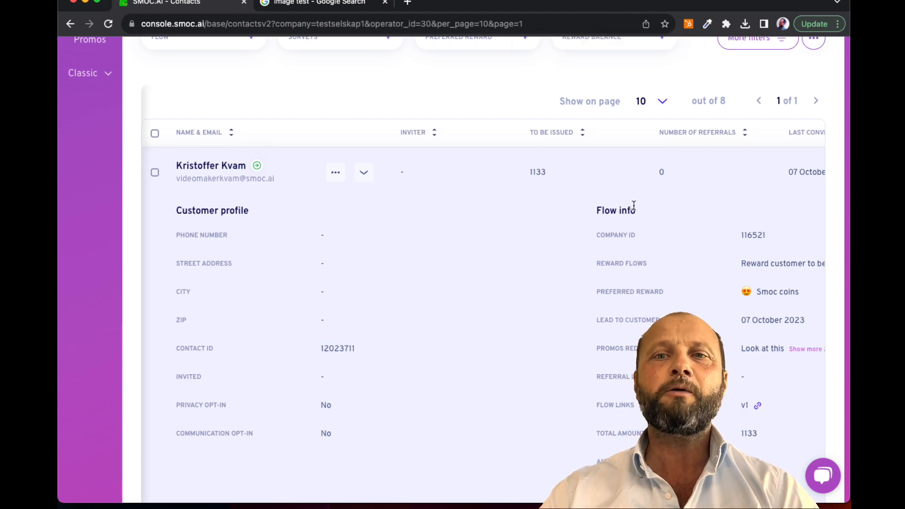